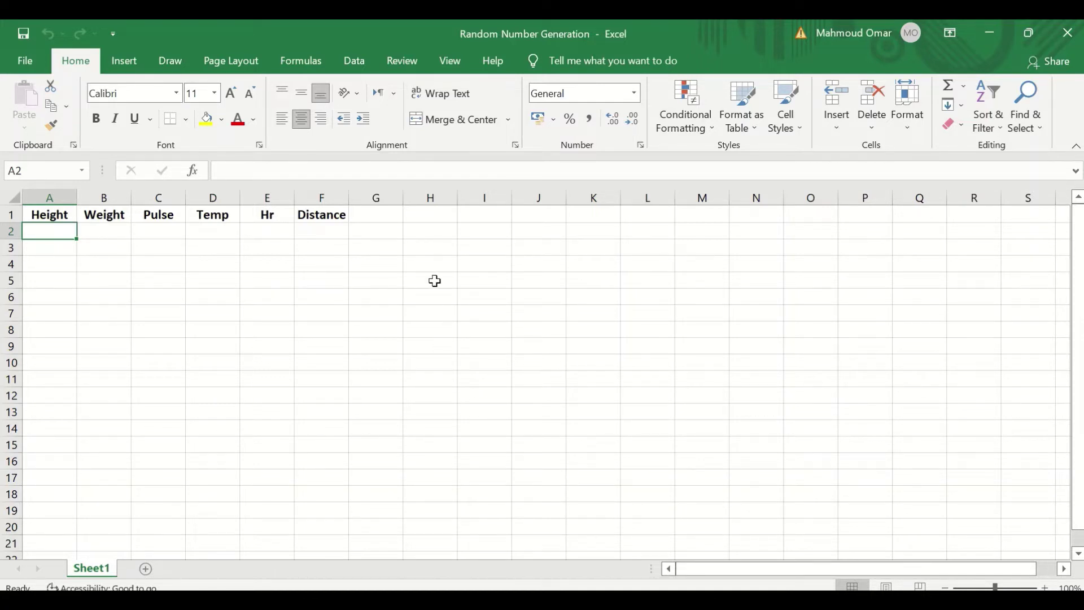
Open the Random Number Generation tool and choose the Normal distribution
{"action": "left_click", "coordinate": [359, 67]}
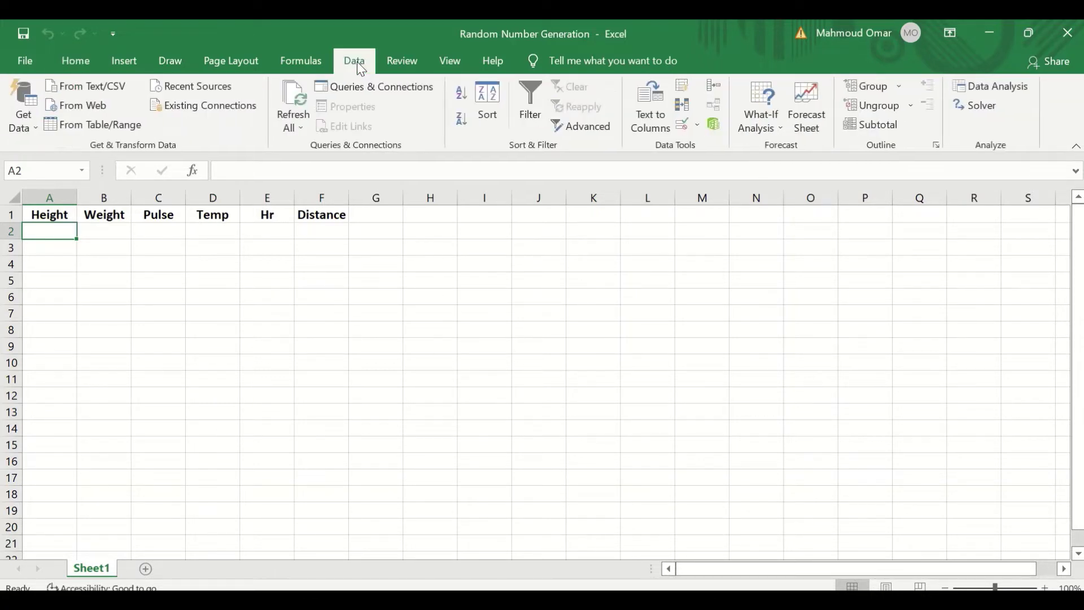
{"action": "left_click", "coordinate": [993, 85]}
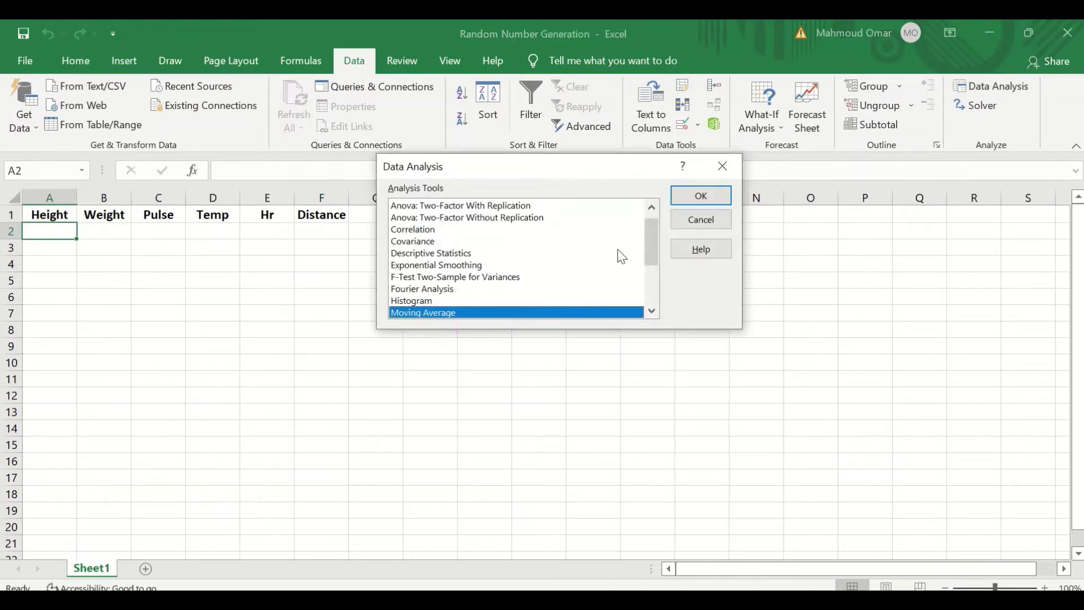
{"action": "left_click_drag", "start_coordinate": [652, 222], "coordinate": [652, 236]}
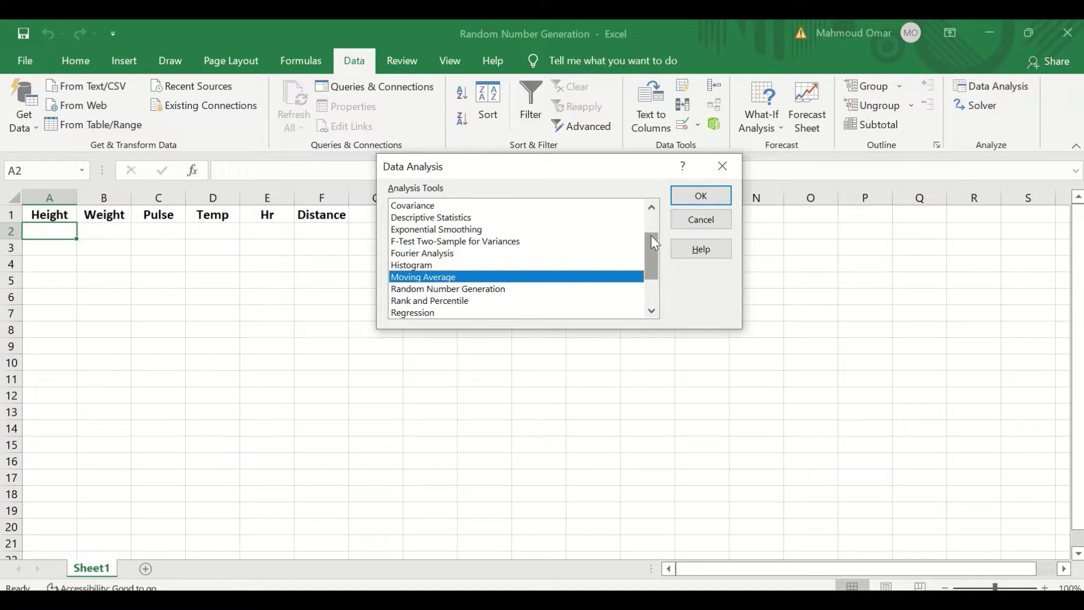
{"action": "left_click", "coordinate": [452, 290]}
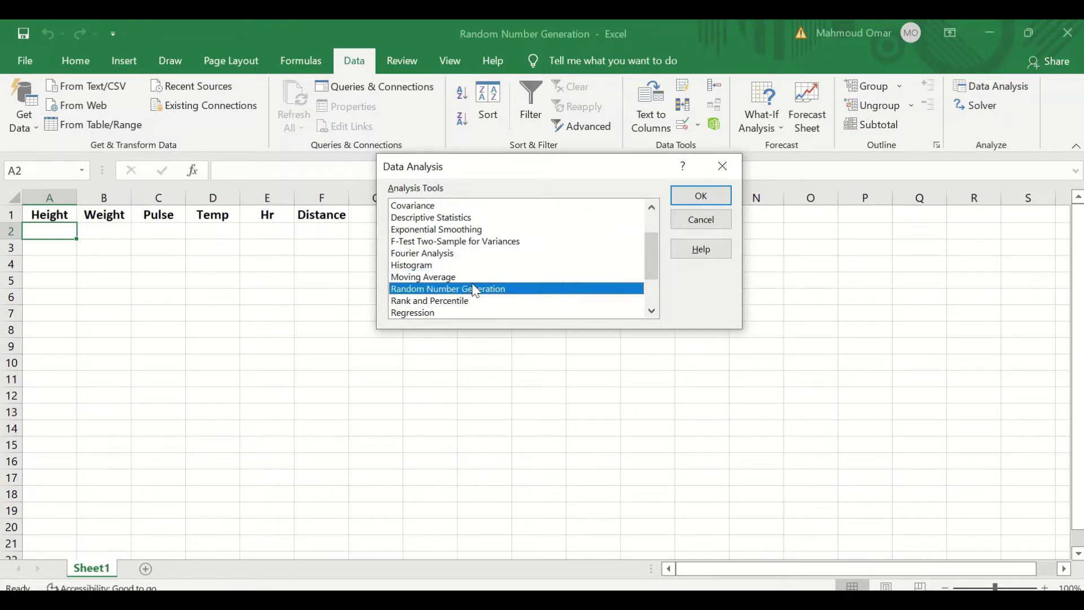
{"action": "left_click", "coordinate": [691, 203]}
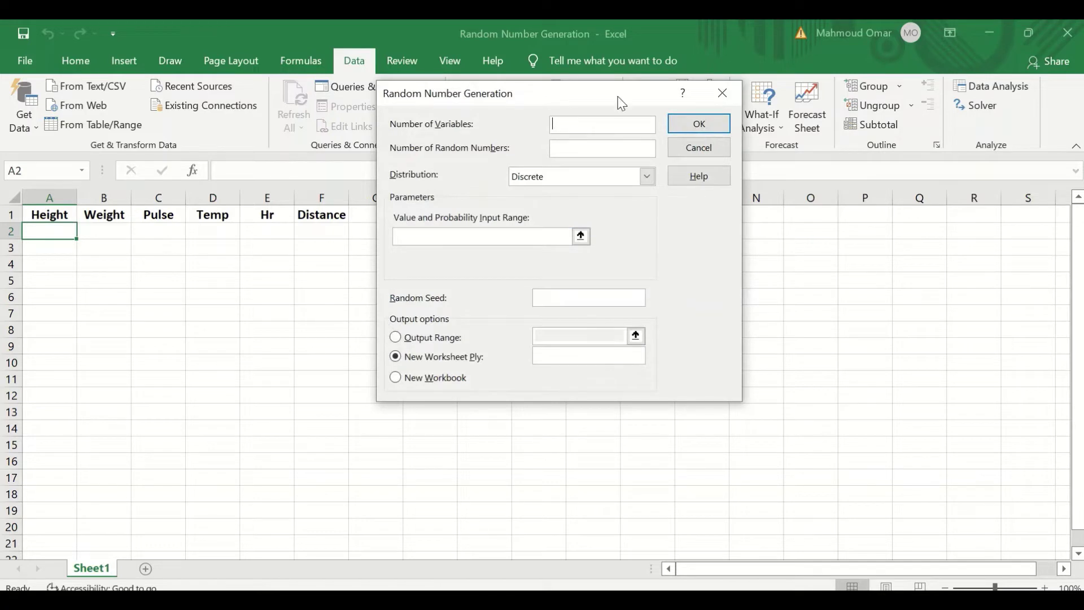
{"action": "left_click_drag", "start_coordinate": [630, 99], "coordinate": [739, 113]}
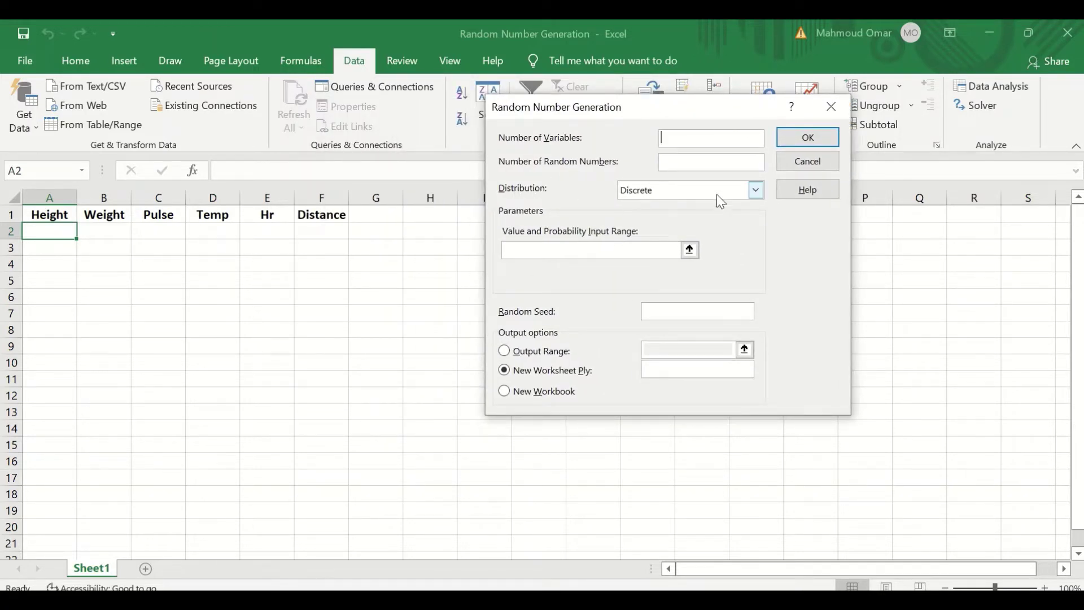
{"action": "left_click", "coordinate": [739, 192]}
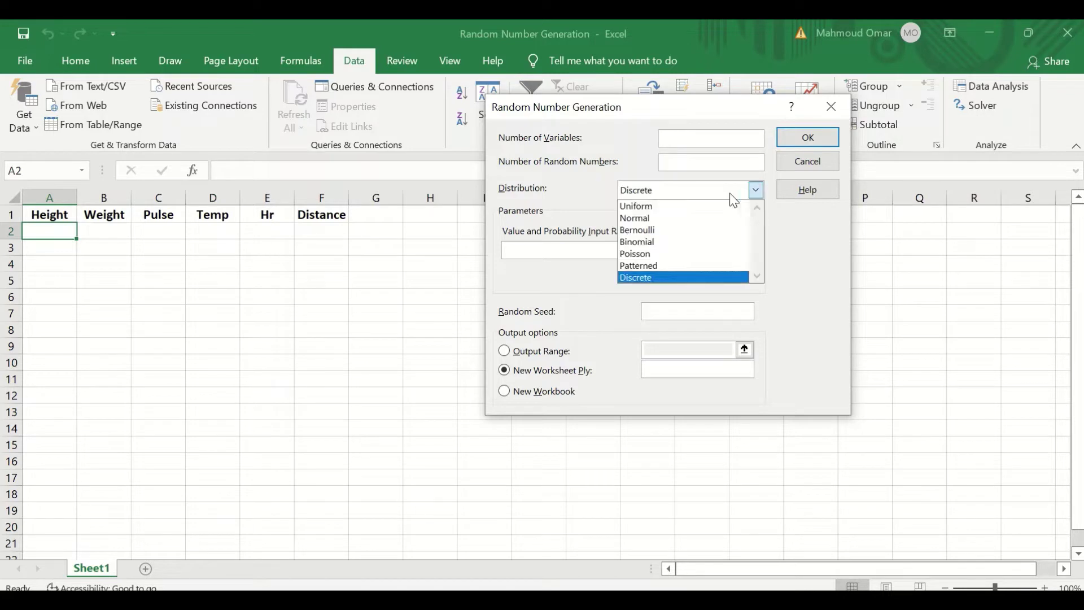
{"action": "left_click", "coordinate": [660, 220]}
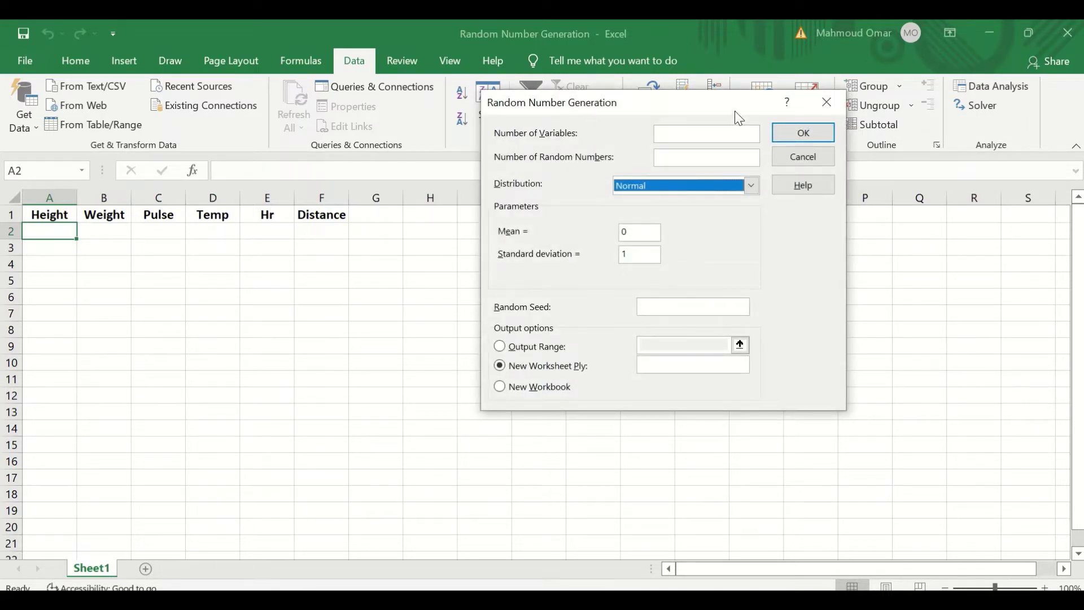
Set 1 variable, 100 random numbers, mean 160 and standard deviation 15
{"action": "left_click", "coordinate": [700, 134]}
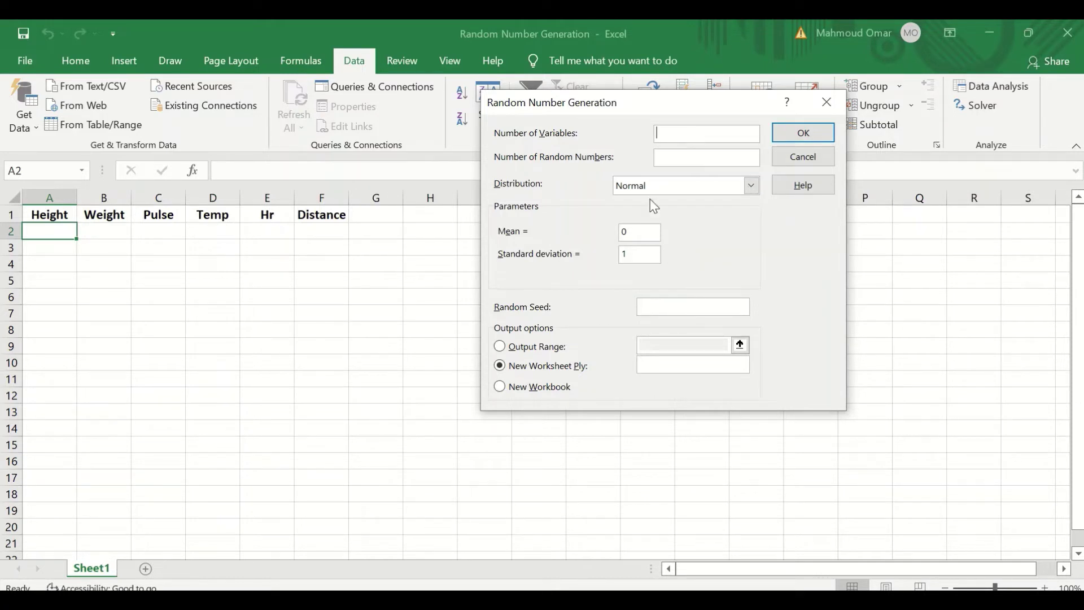
{"action": "type", "text": "1"}
{"action": "type", "text": "100"}
{"action": "left_click", "coordinate": [633, 236]}
{"action": "left_click_drag", "start_coordinate": [642, 228], "coordinate": [615, 228]}
{"action": "type", "text": "160"}
{"action": "key", "text": "Tab"}
{"action": "type", "text": "15"}
Send the output to a range starting at cell $A$2
{"action": "left_click", "coordinate": [521, 351]}
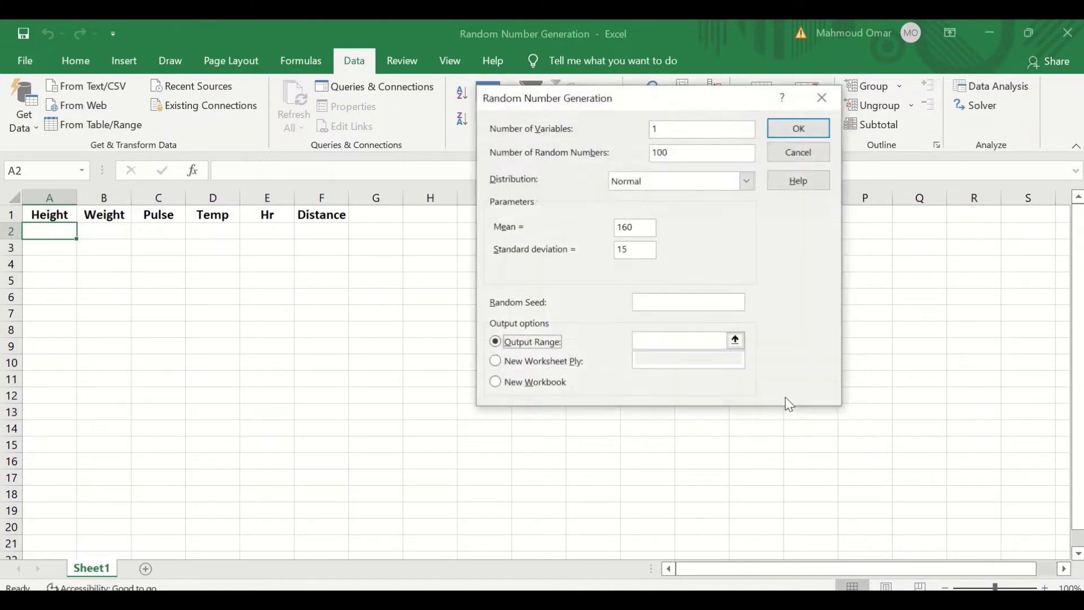
{"action": "left_click", "coordinate": [734, 340]}
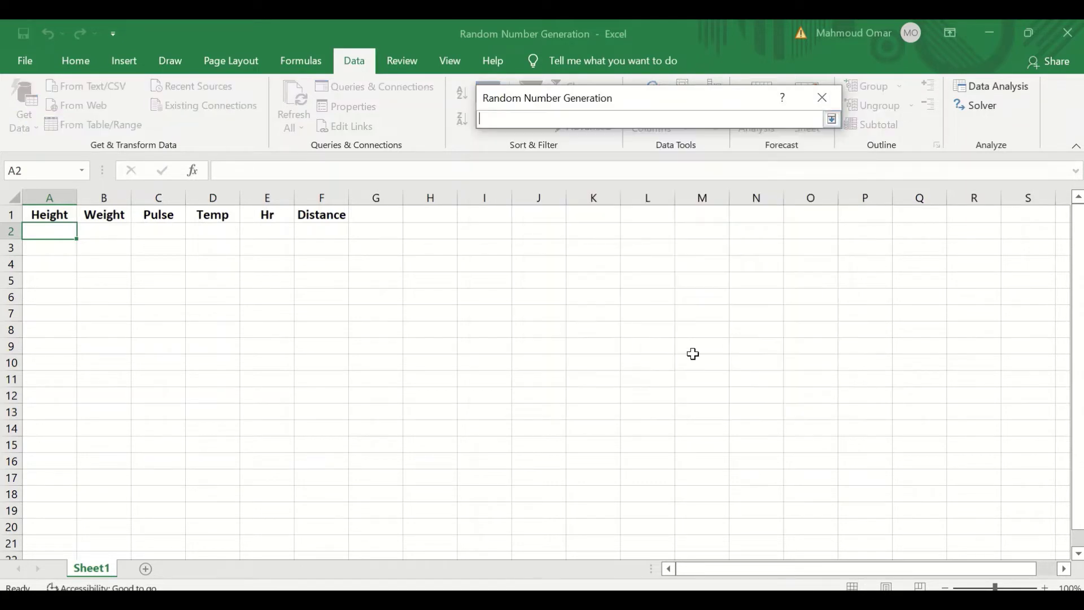
{"action": "left_click", "coordinate": [40, 230]}
{"action": "left_click", "coordinate": [832, 119]}
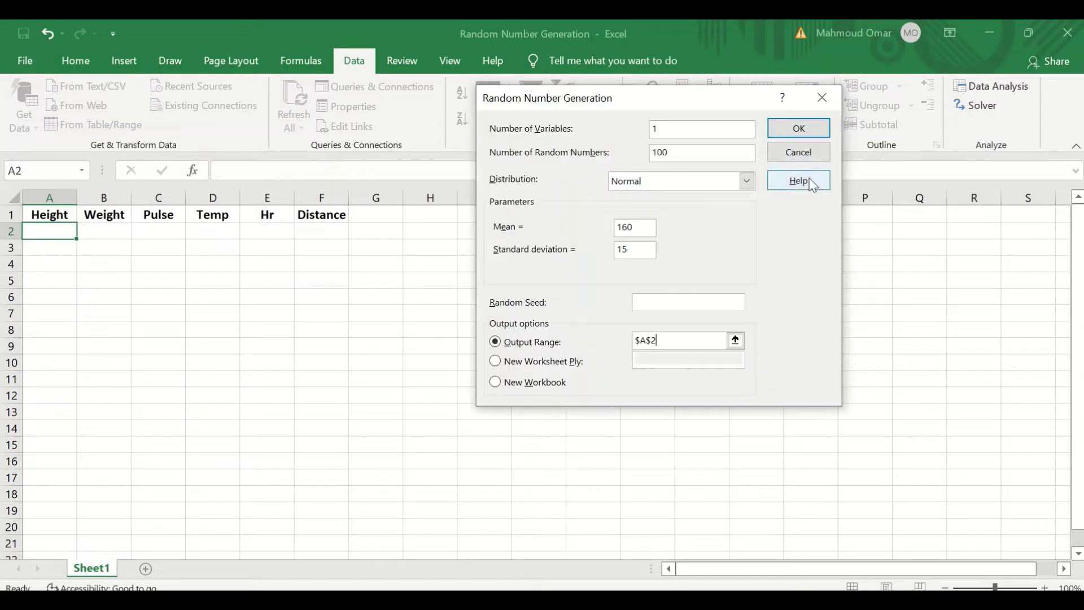
Generate the 100 Height values into A2:A101 and scroll through column A to check them
{"action": "left_click", "coordinate": [788, 132]}
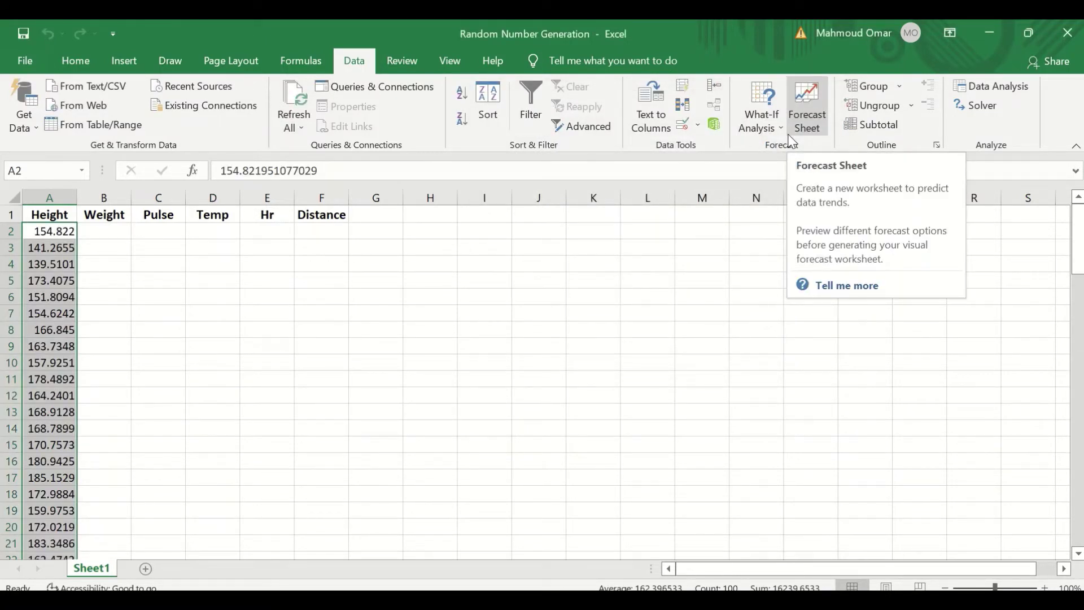
{"action": "scroll", "coordinate": [59, 306], "scroll_direction": "down", "scroll_amount": 16}
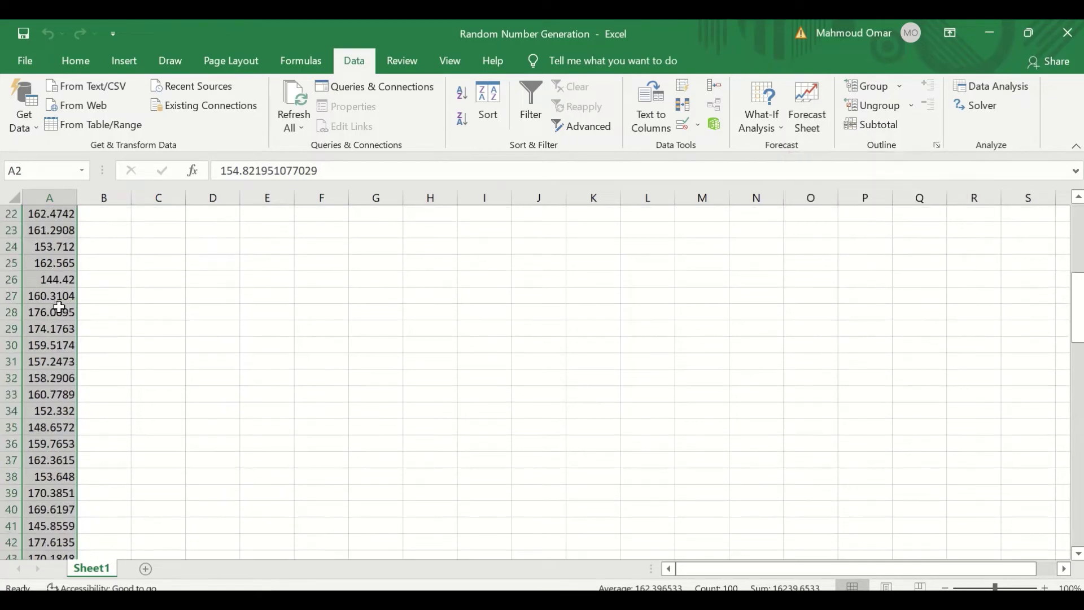
{"action": "scroll", "coordinate": [56, 308], "scroll_direction": "down", "scroll_amount": 15}
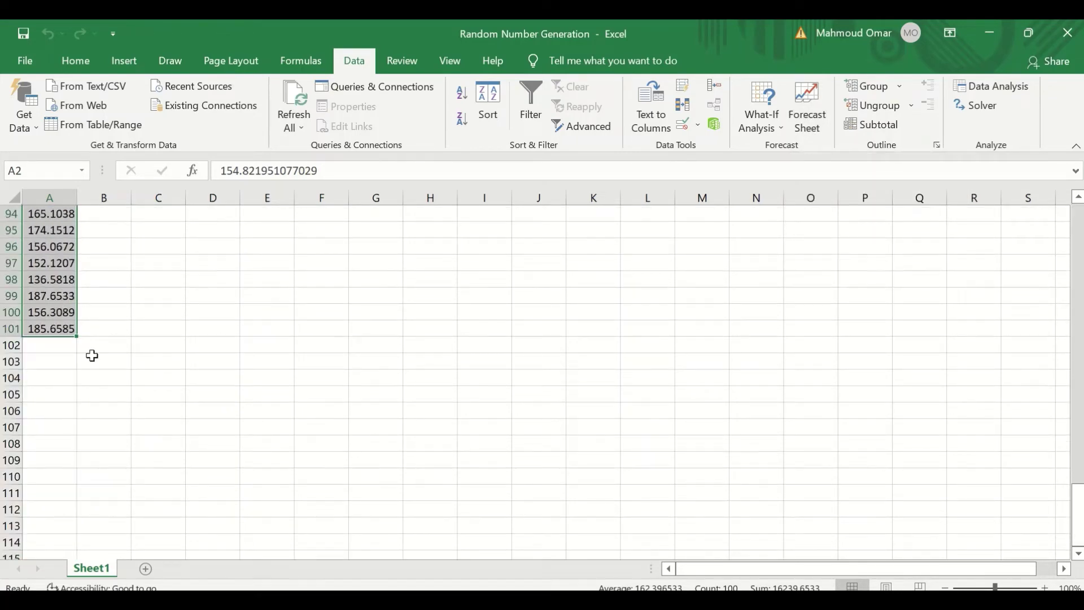
{"action": "scroll", "coordinate": [90, 354], "scroll_direction": "up", "scroll_amount": 5}
{"action": "scroll", "coordinate": [90, 351], "scroll_direction": "up", "scroll_amount": 20}
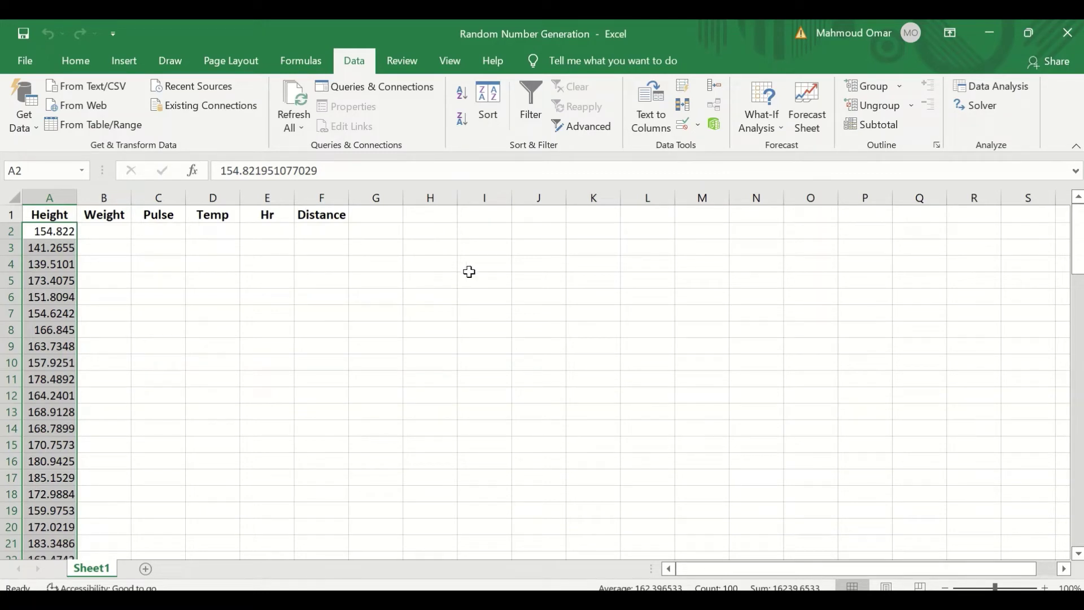
Open Descriptive Statistics with column $A:$A as the input range
{"action": "left_click", "coordinate": [594, 217]}
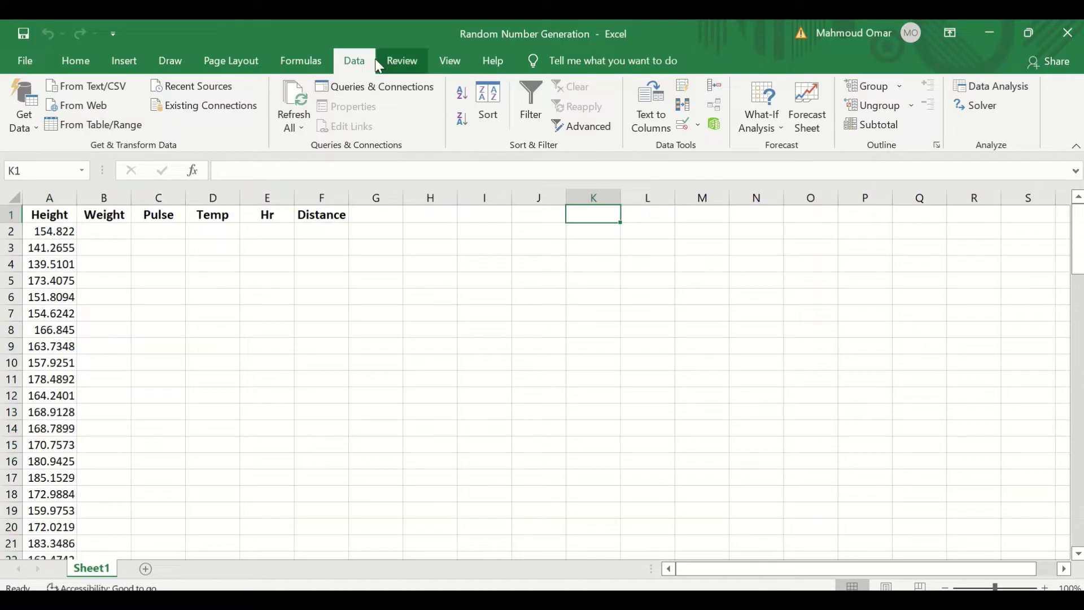
{"action": "left_click", "coordinate": [996, 87]}
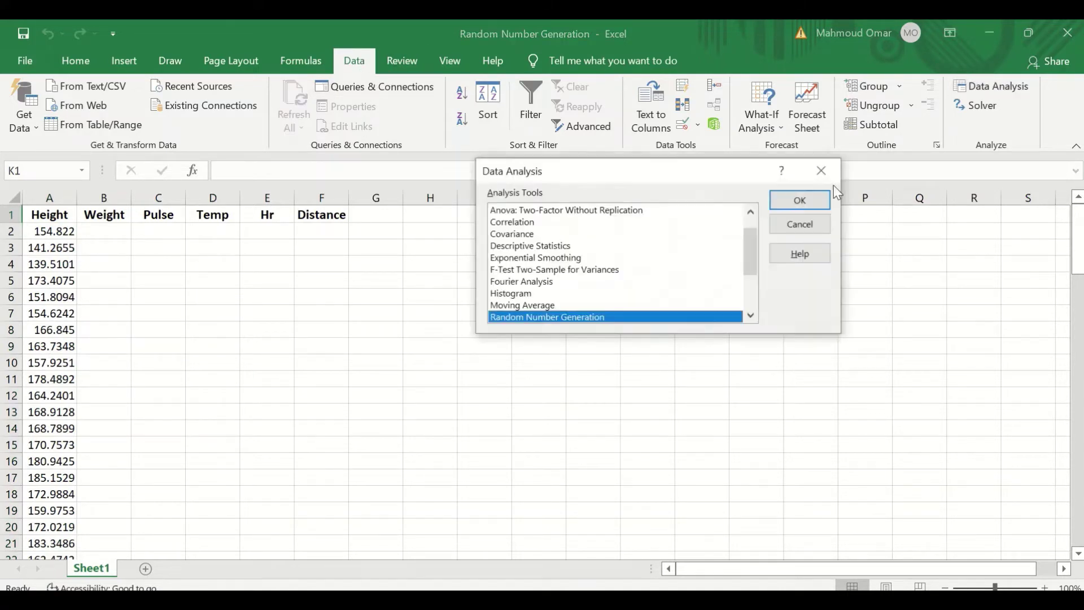
{"action": "scroll", "coordinate": [612, 260], "scroll_direction": "up", "scroll_amount": 1}
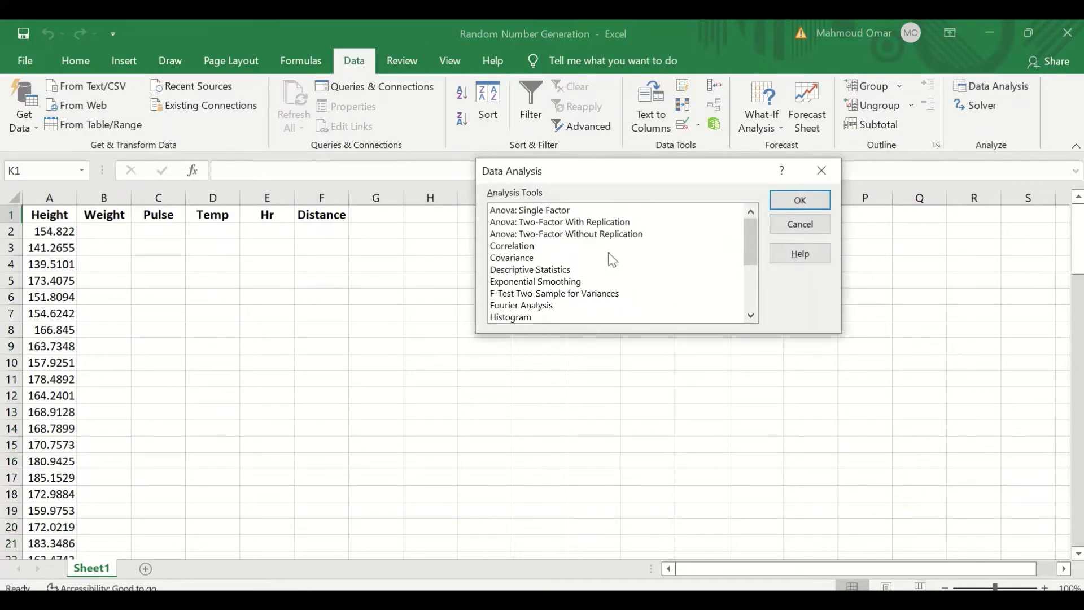
{"action": "left_click", "coordinate": [552, 272]}
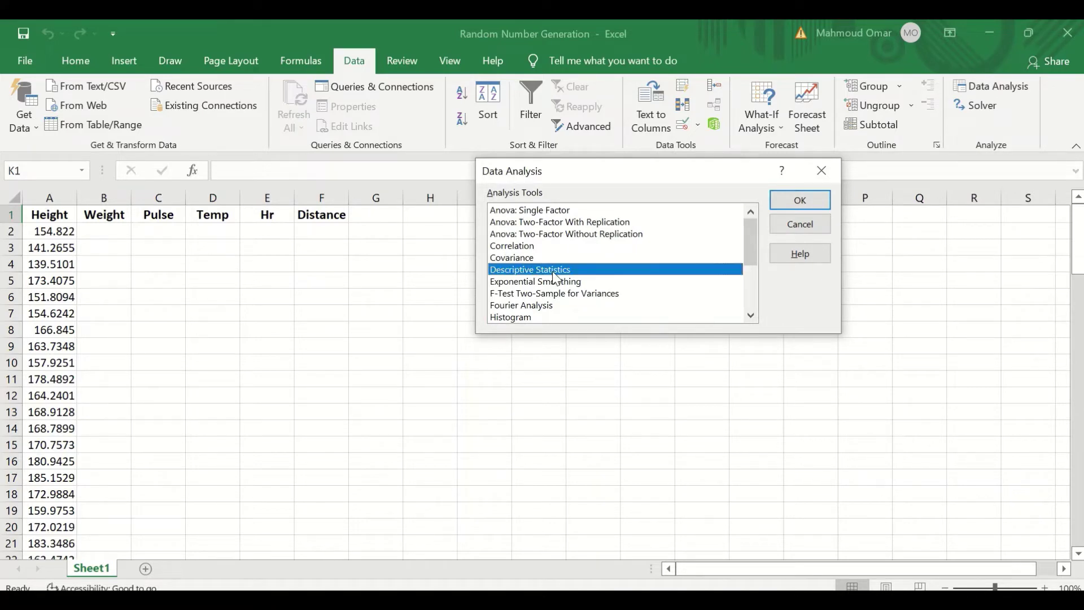
{"action": "left_click", "coordinate": [788, 200]}
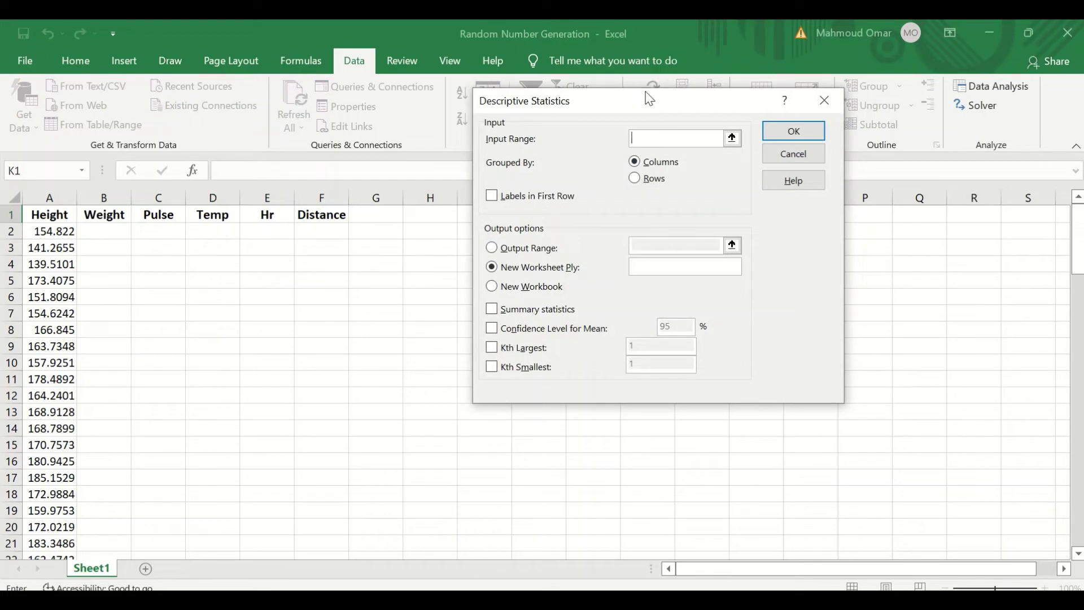
{"action": "left_click_drag", "start_coordinate": [644, 101], "coordinate": [594, 120]}
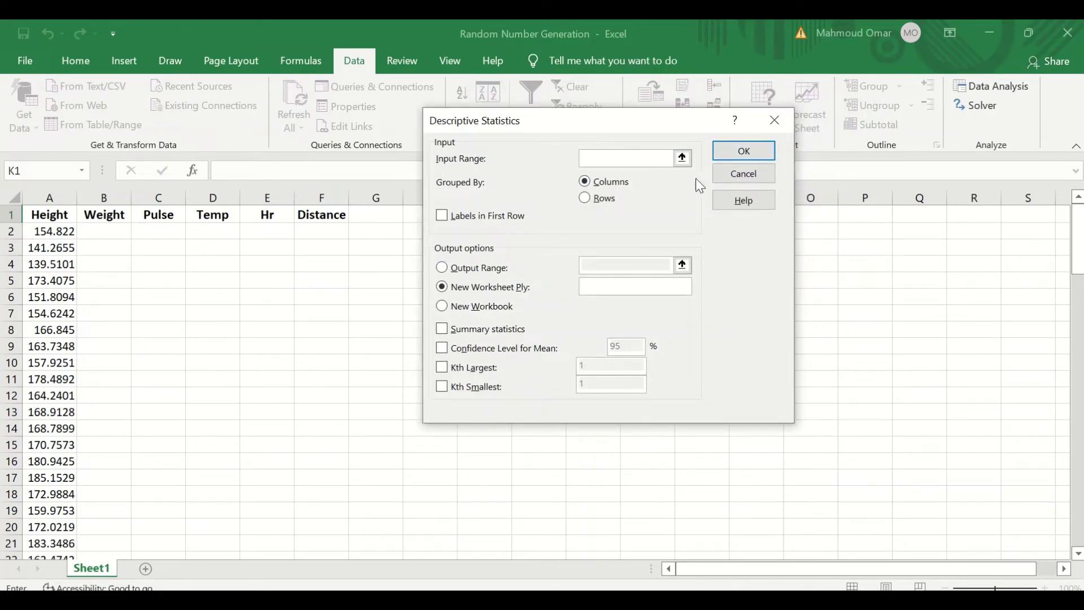
{"action": "left_click", "coordinate": [682, 158]}
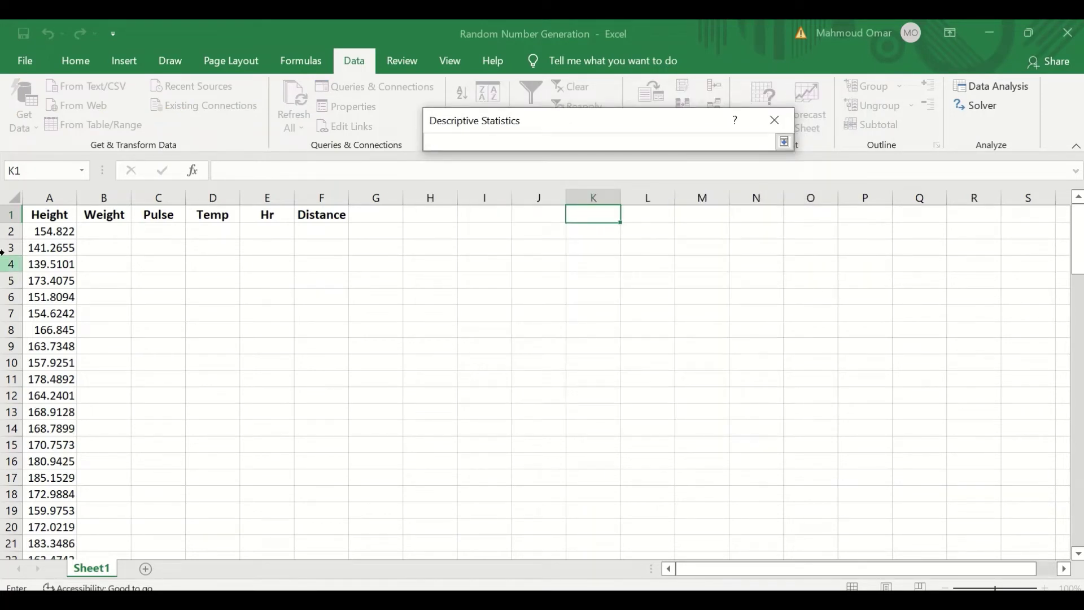
{"action": "left_click", "coordinate": [46, 201]}
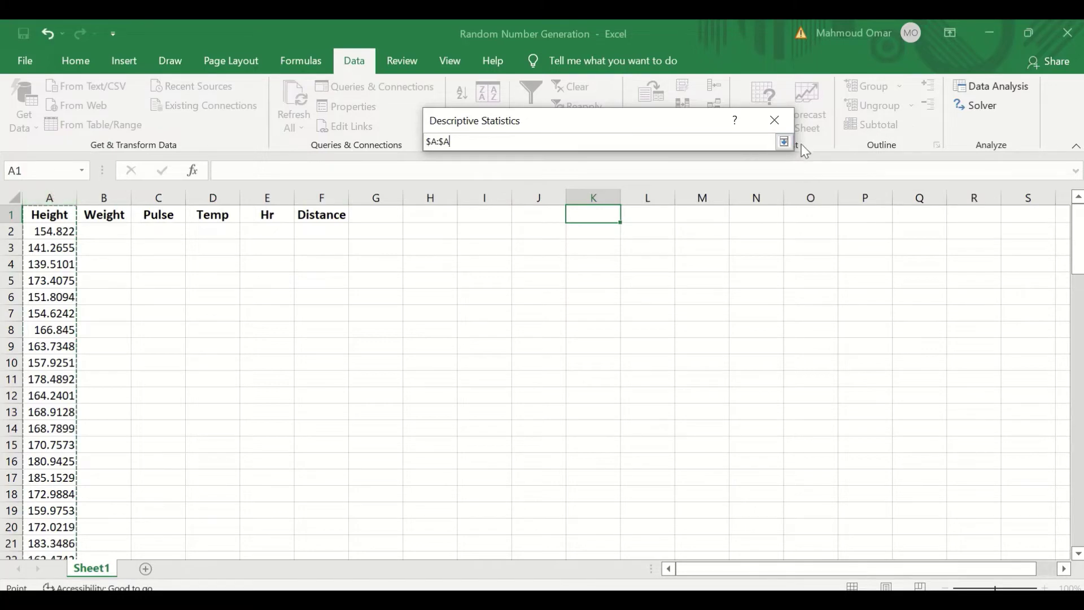
{"action": "left_click", "coordinate": [785, 143]}
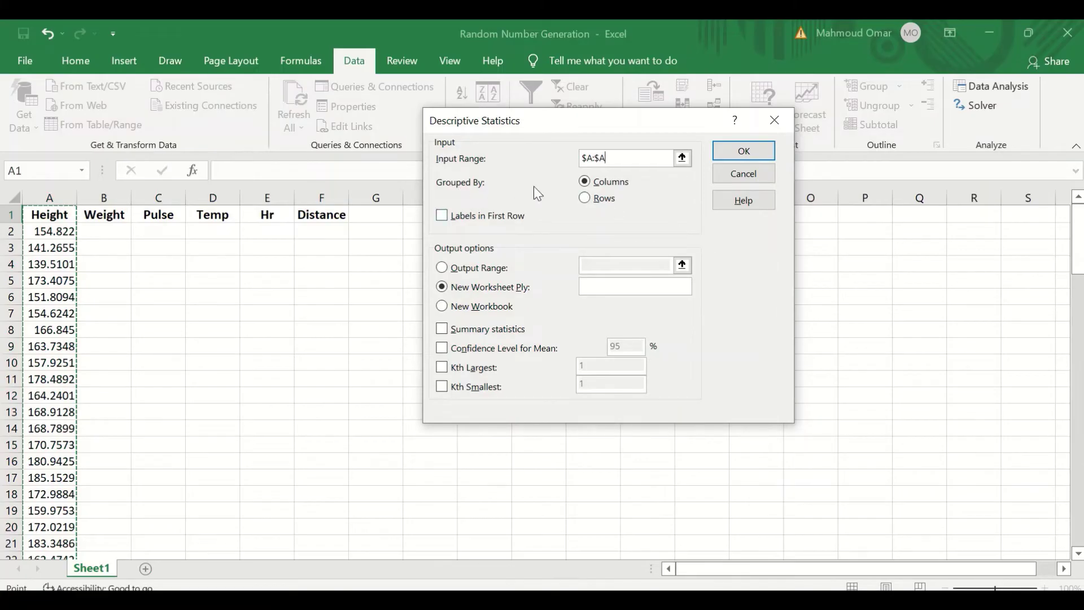
Turn on Labels in first row, output to $K$1, and include summary statistics
{"action": "left_click", "coordinate": [442, 217]}
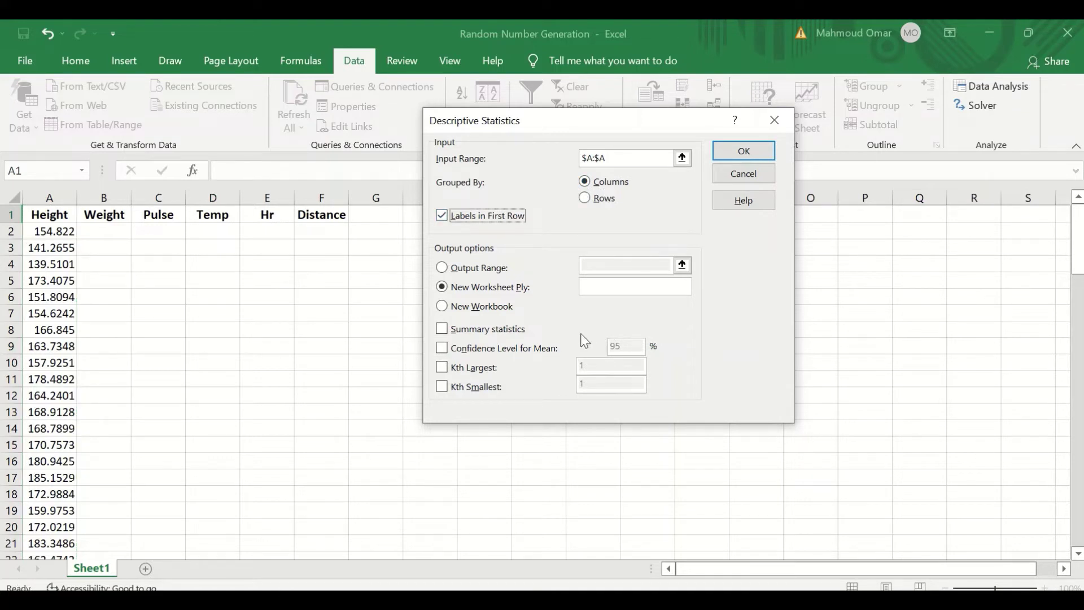
{"action": "left_click", "coordinate": [443, 269]}
{"action": "left_click", "coordinate": [681, 265]}
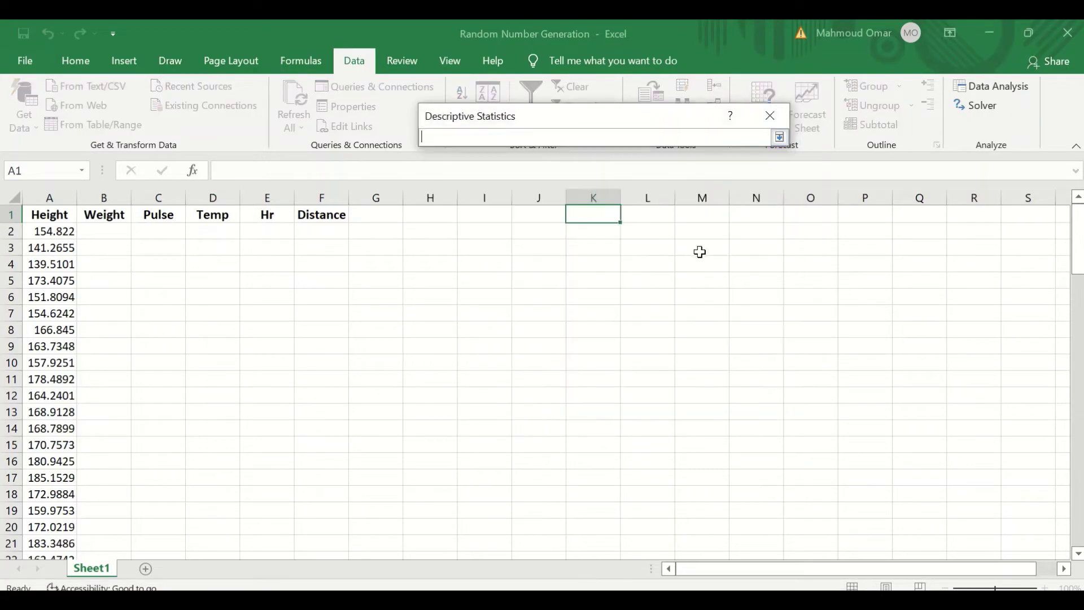
{"action": "left_click", "coordinate": [600, 218]}
{"action": "left_click", "coordinate": [780, 137]}
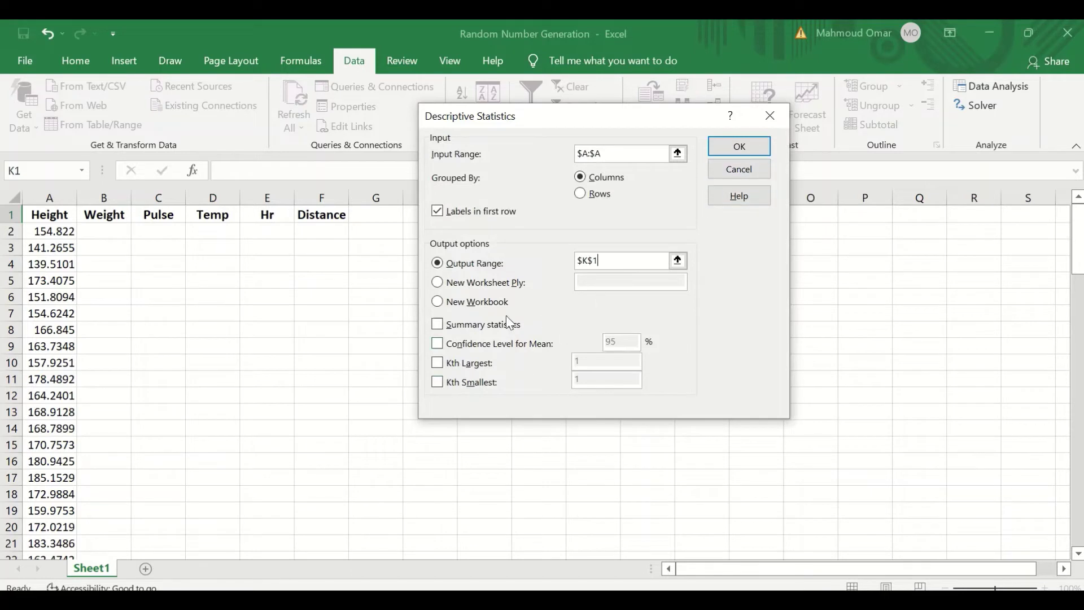
{"action": "left_click", "coordinate": [439, 330]}
Produce the Height statistics table in K1:L15 and AutoFit columns K and L
{"action": "left_click", "coordinate": [730, 142]}
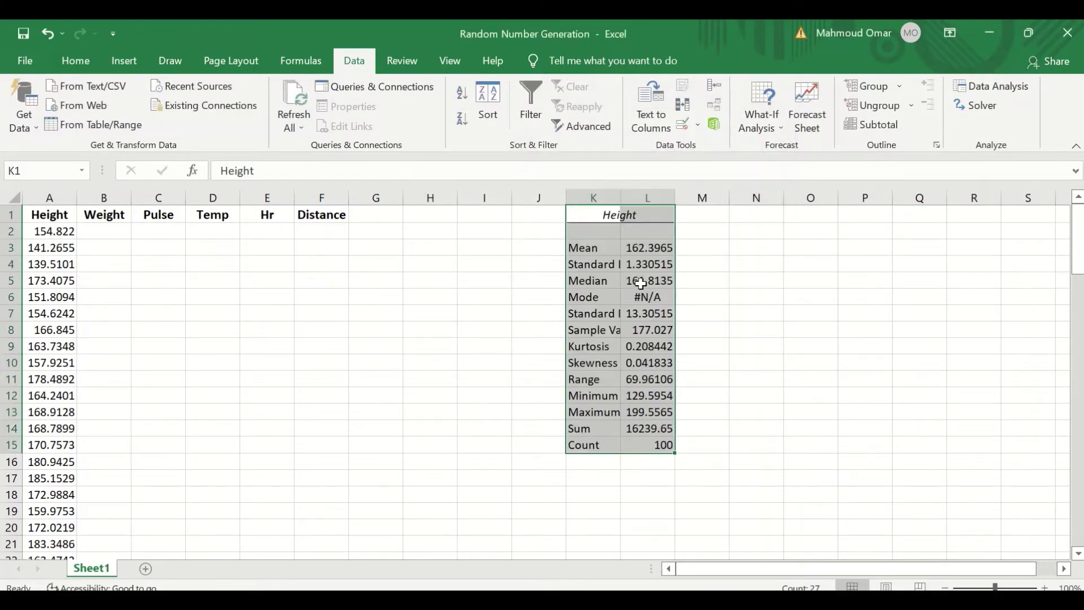
{"action": "double_click", "coordinate": [620, 197]}
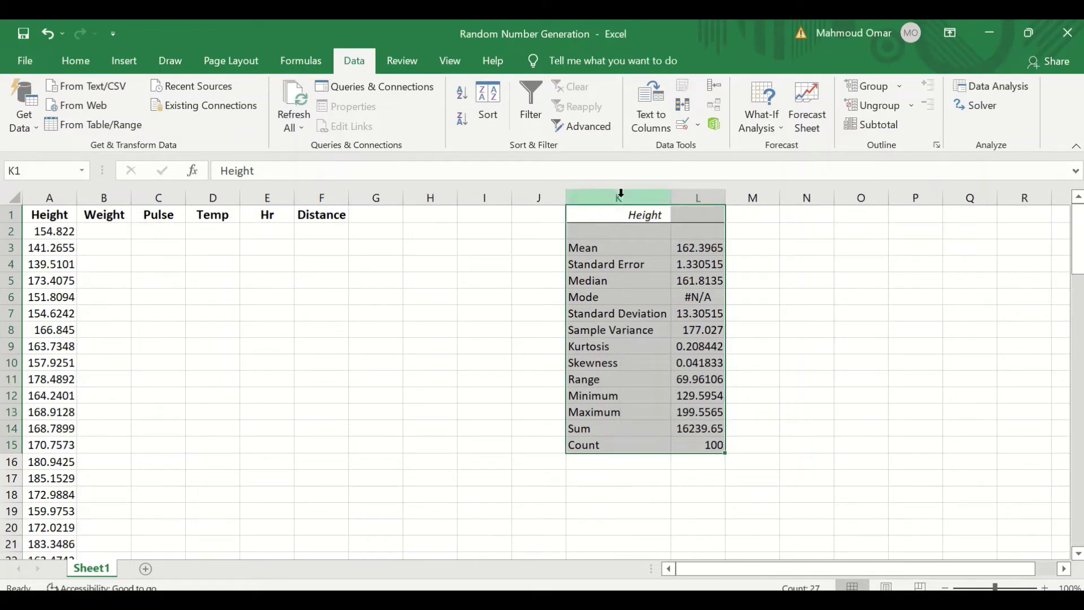
{"action": "double_click", "coordinate": [726, 197]}
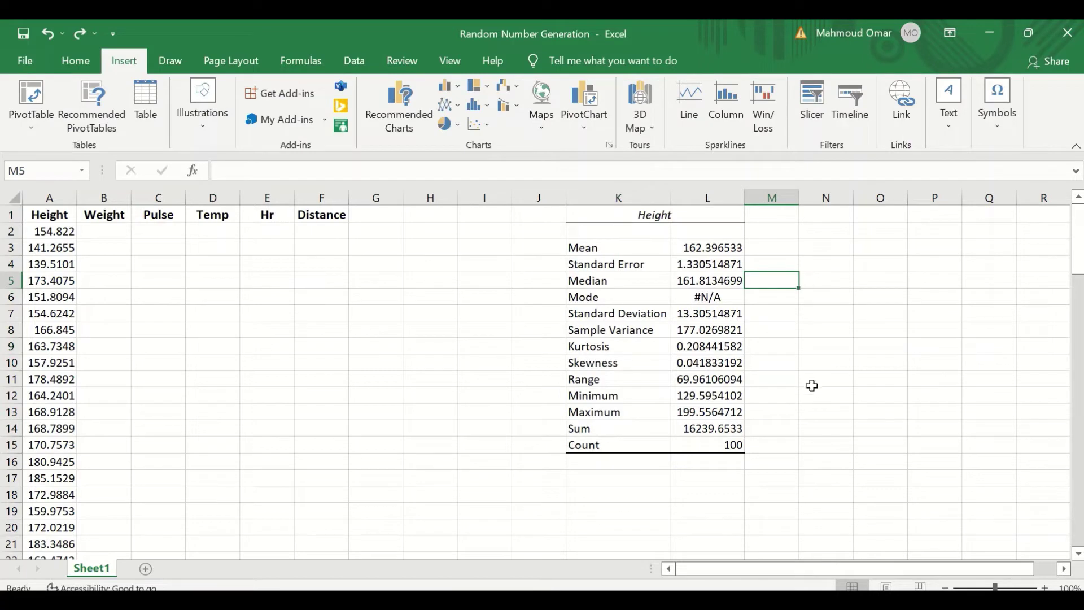
Insert a histogram of column A and place it beside the statistics table
{"action": "left_click", "coordinate": [54, 198]}
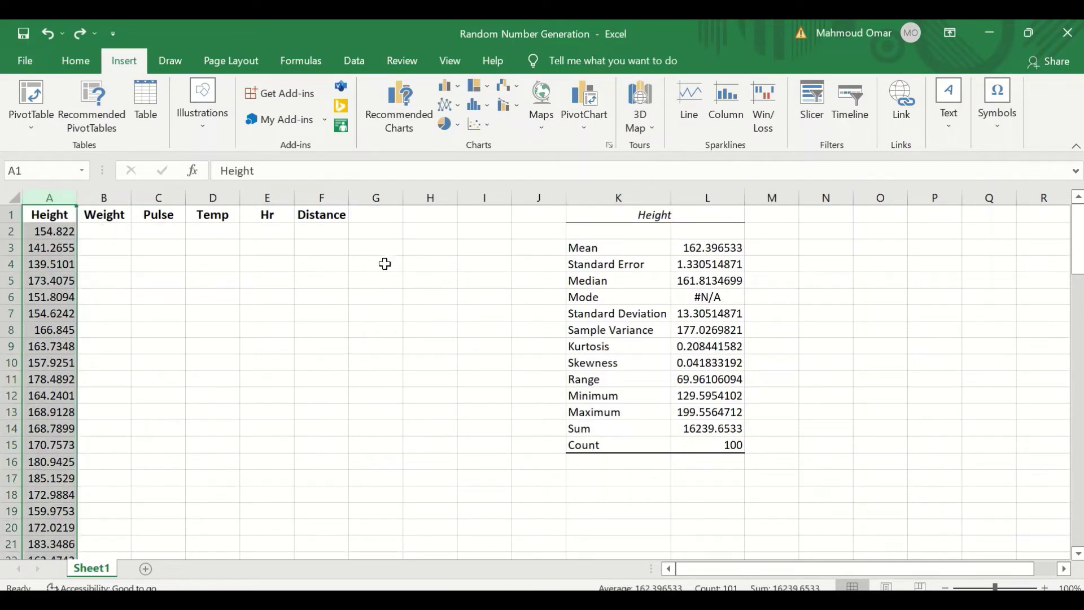
{"action": "left_click", "coordinate": [478, 108]}
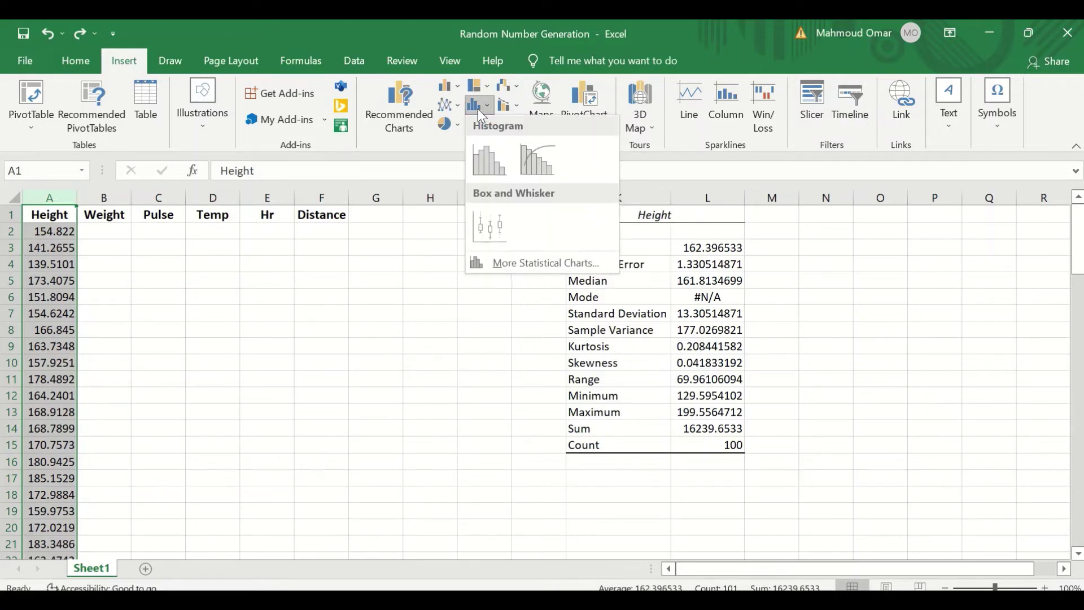
{"action": "left_click", "coordinate": [494, 162]}
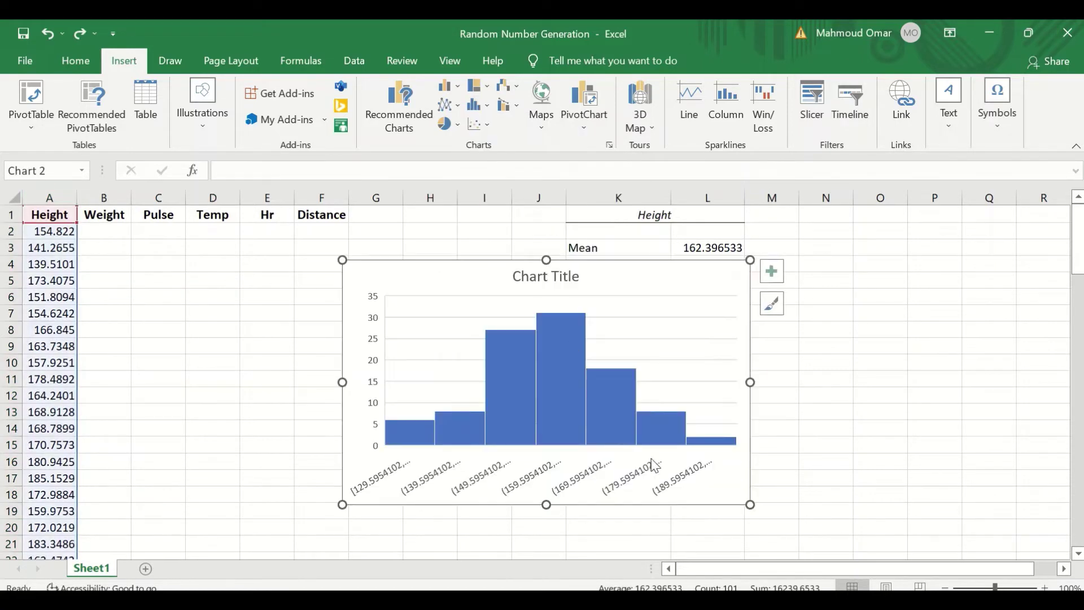
{"action": "left_click_drag", "start_coordinate": [617, 266], "coordinate": [920, 222]}
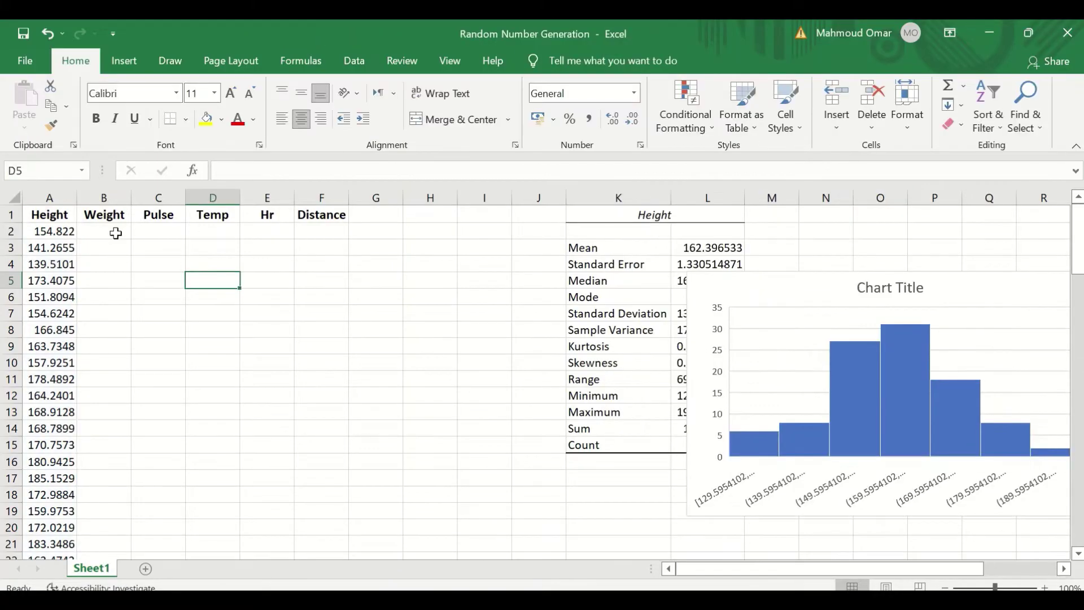
With cell B2 selected, open the Random Number Generation tool
{"action": "left_click", "coordinate": [114, 230]}
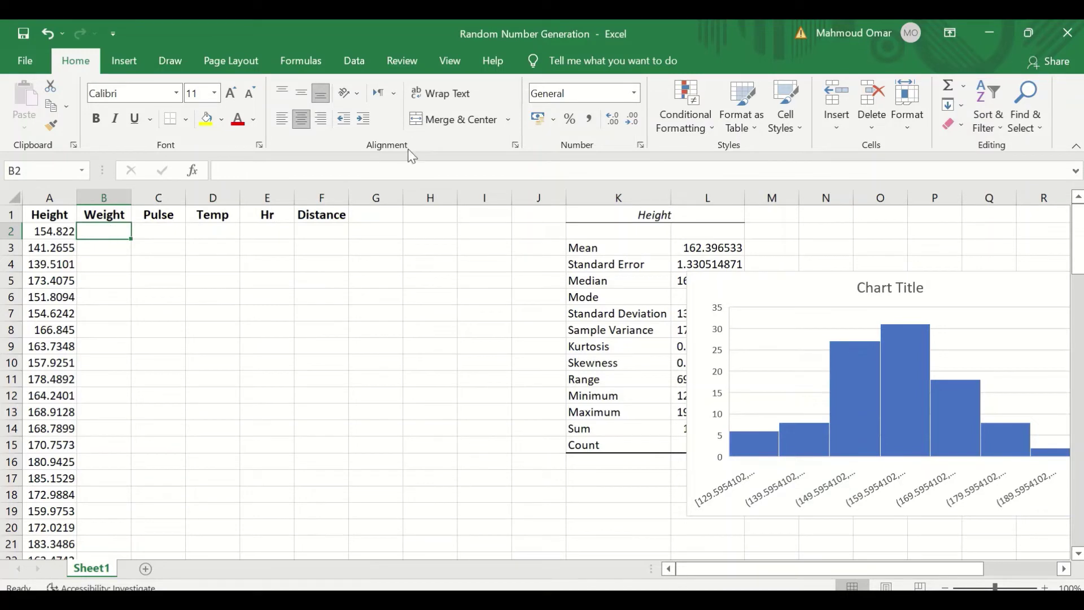
{"action": "left_click", "coordinate": [355, 63]}
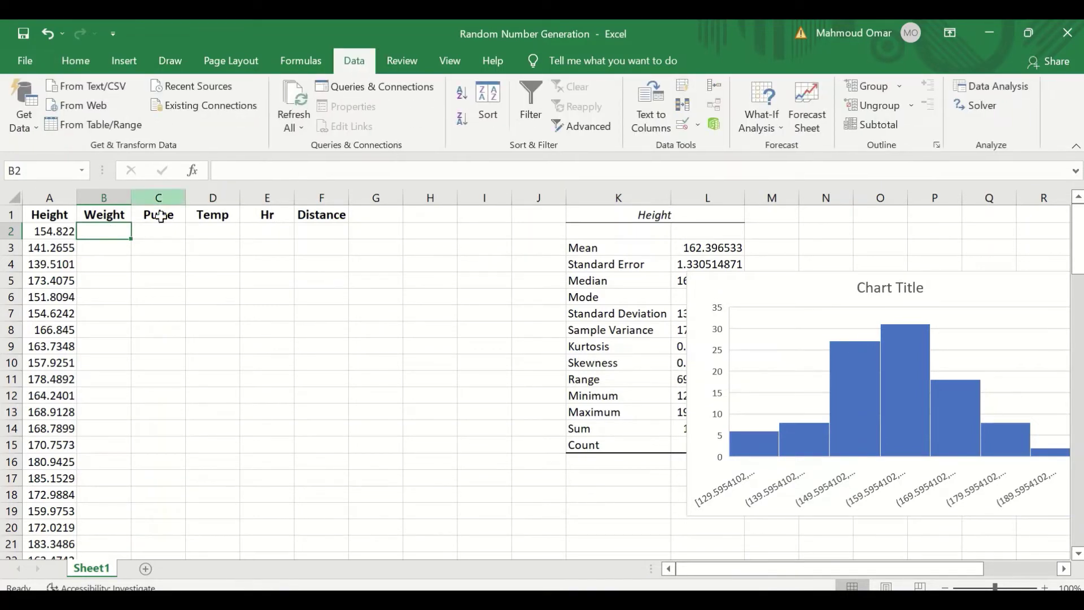
{"action": "left_click", "coordinate": [985, 86]}
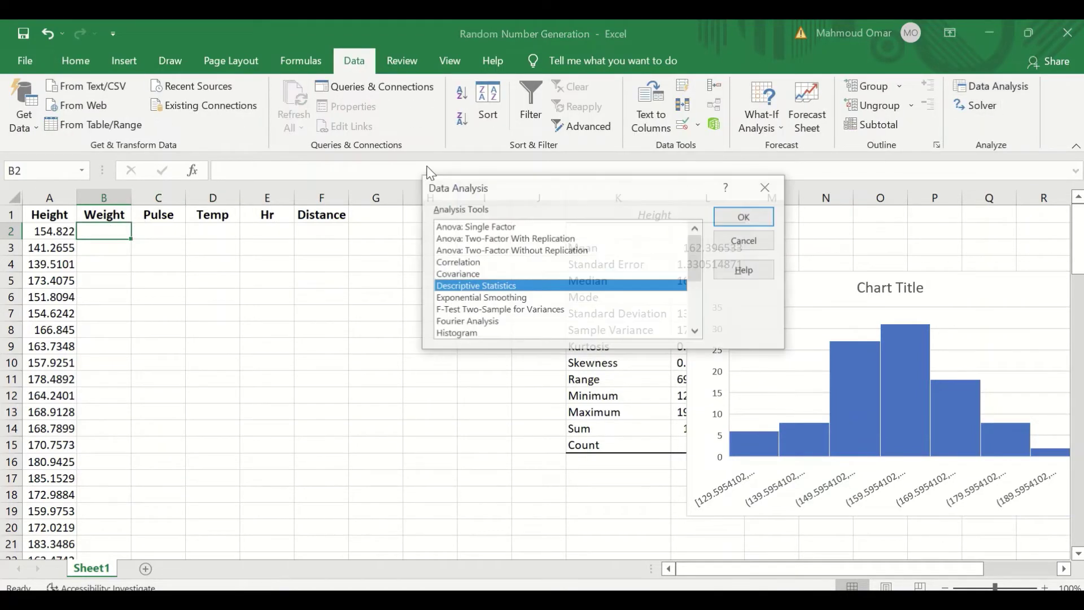
{"action": "scroll", "coordinate": [520, 299], "scroll_direction": "down", "scroll_amount": 2}
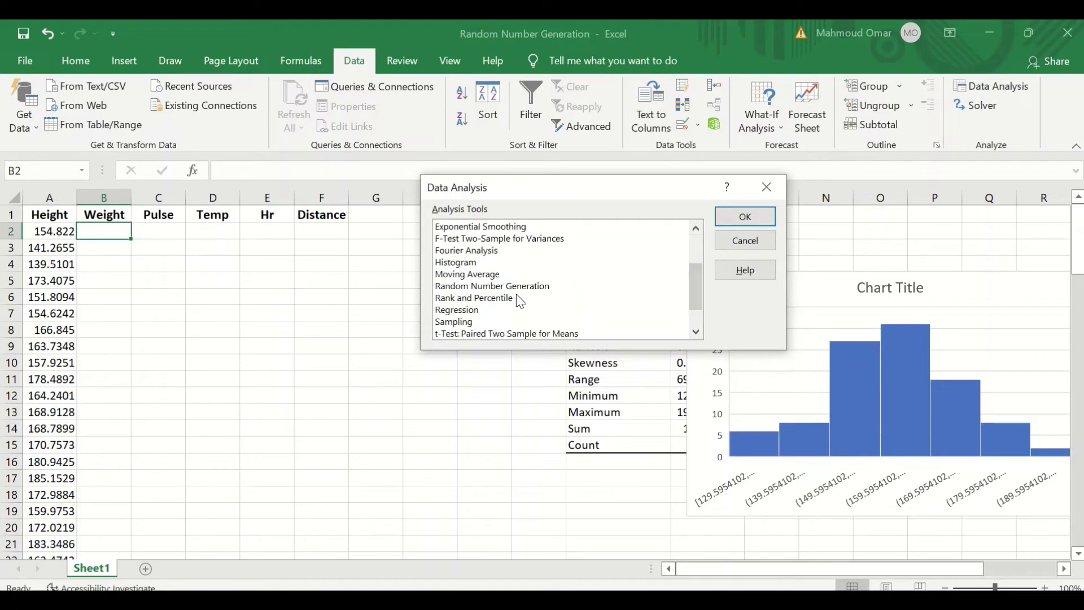
{"action": "left_click", "coordinate": [509, 286]}
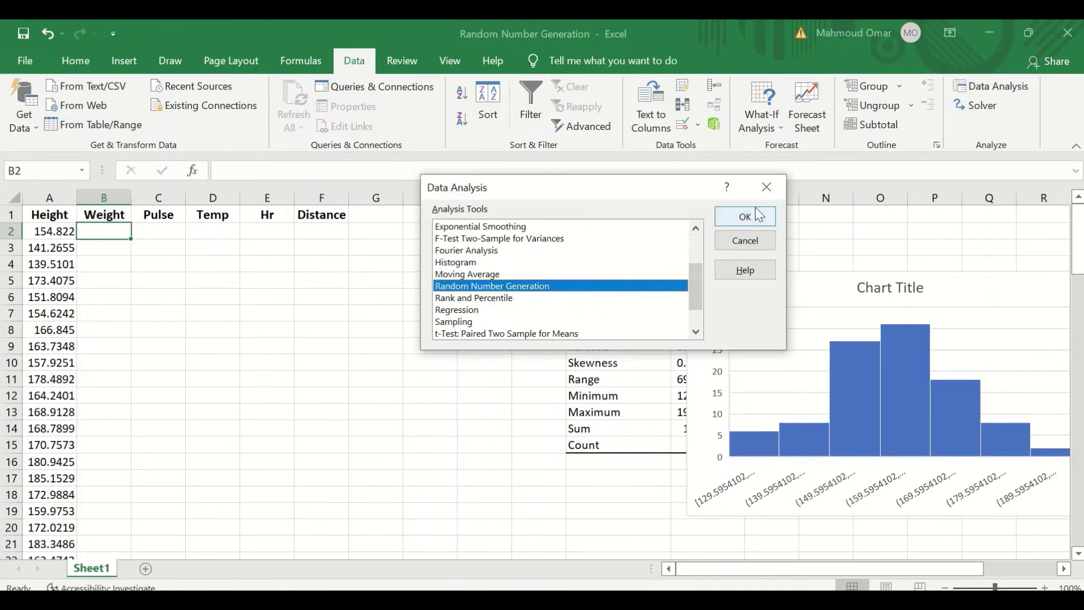
{"action": "left_click", "coordinate": [742, 221]}
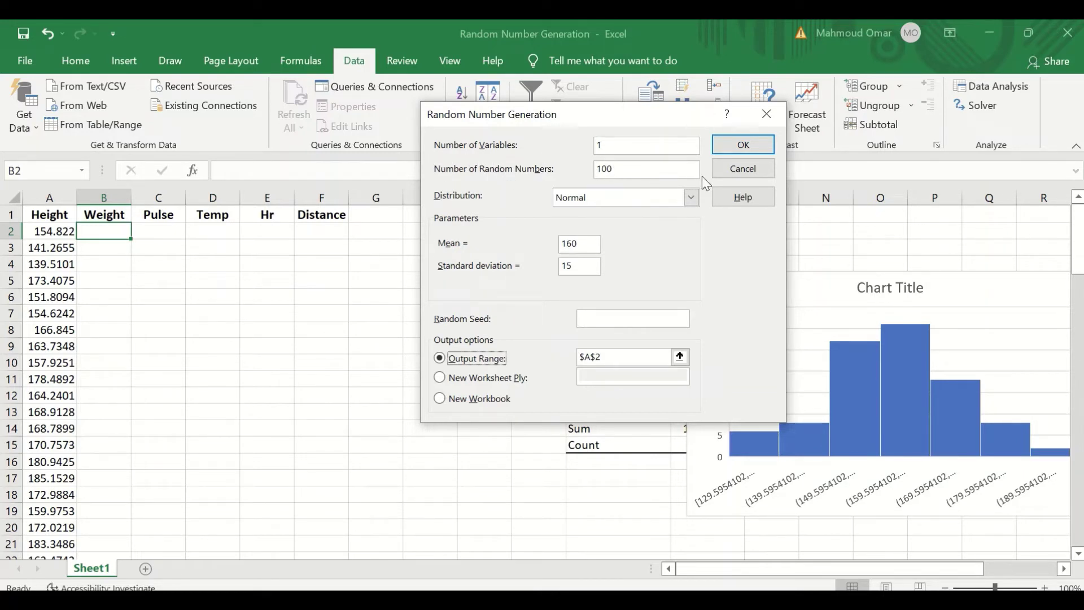
Set the Weight distribution to mean 85 and standard deviation 10
{"action": "double_click", "coordinate": [585, 242]}
{"action": "type", "text": "65"}
{"action": "left_click_drag", "start_coordinate": [574, 243], "coordinate": [551, 241]}
{"action": "left_click_drag", "start_coordinate": [572, 267], "coordinate": [559, 248]}
Output the Weight values starting at $B$2, generate them, and scroll to check column B
{"action": "left_click", "coordinate": [680, 357]}
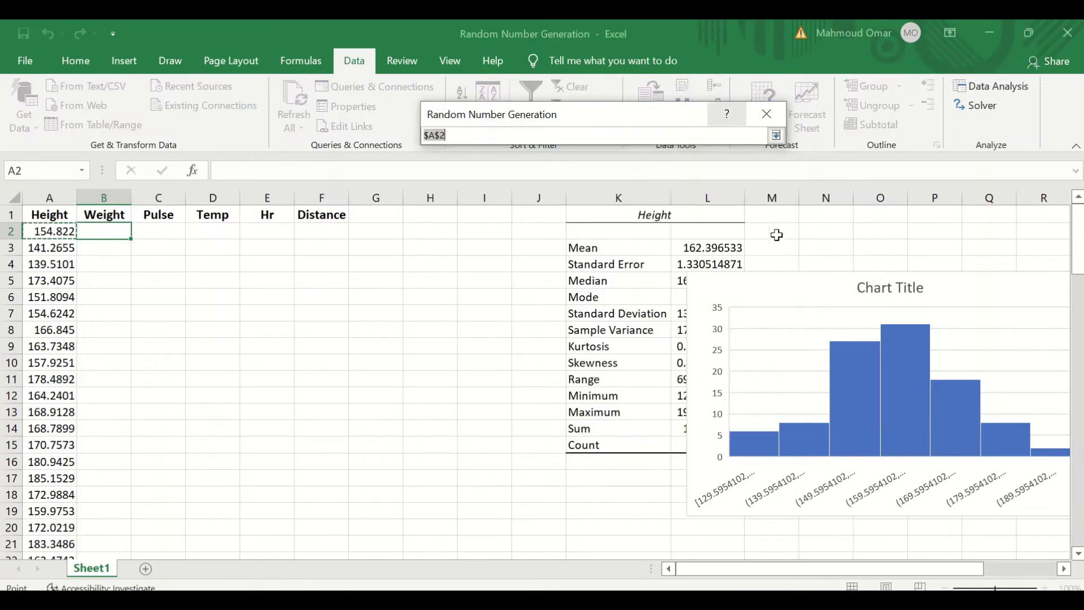
{"action": "left_click", "coordinate": [107, 230]}
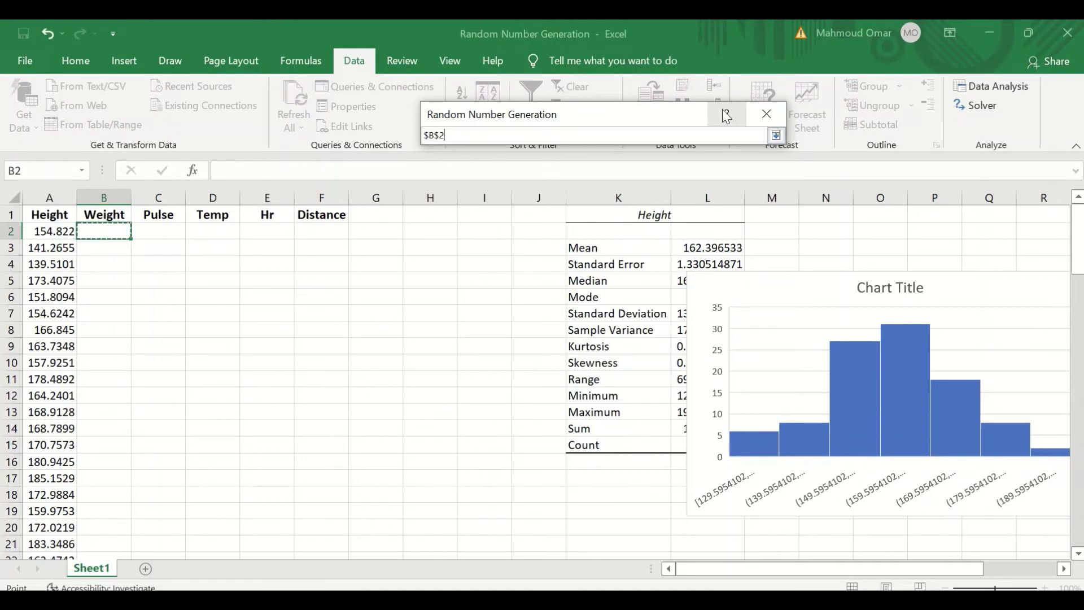
{"action": "left_click", "coordinate": [776, 136]}
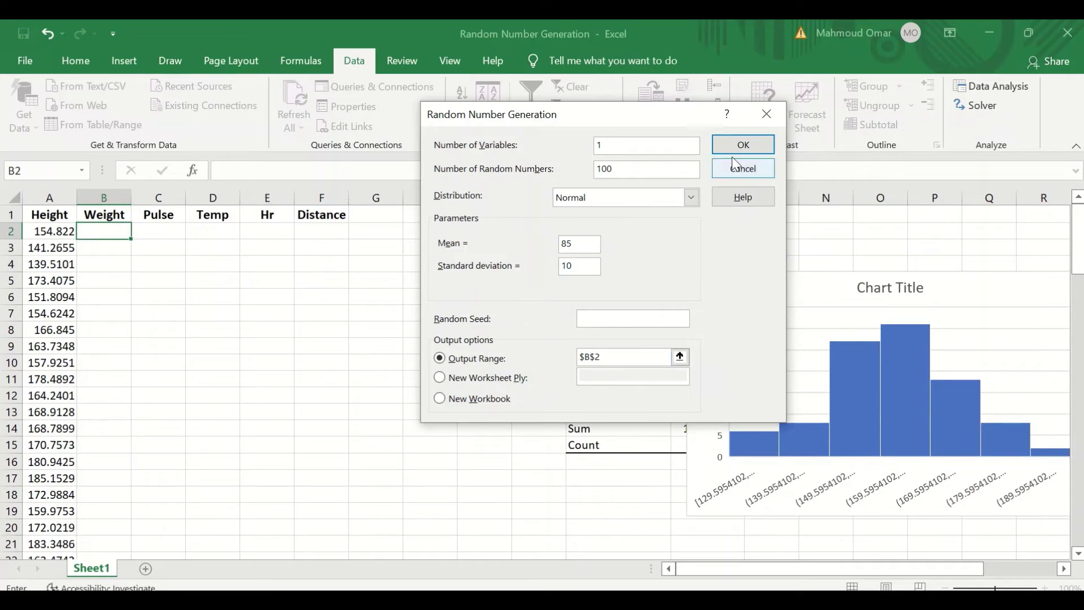
{"action": "left_click", "coordinate": [744, 145]}
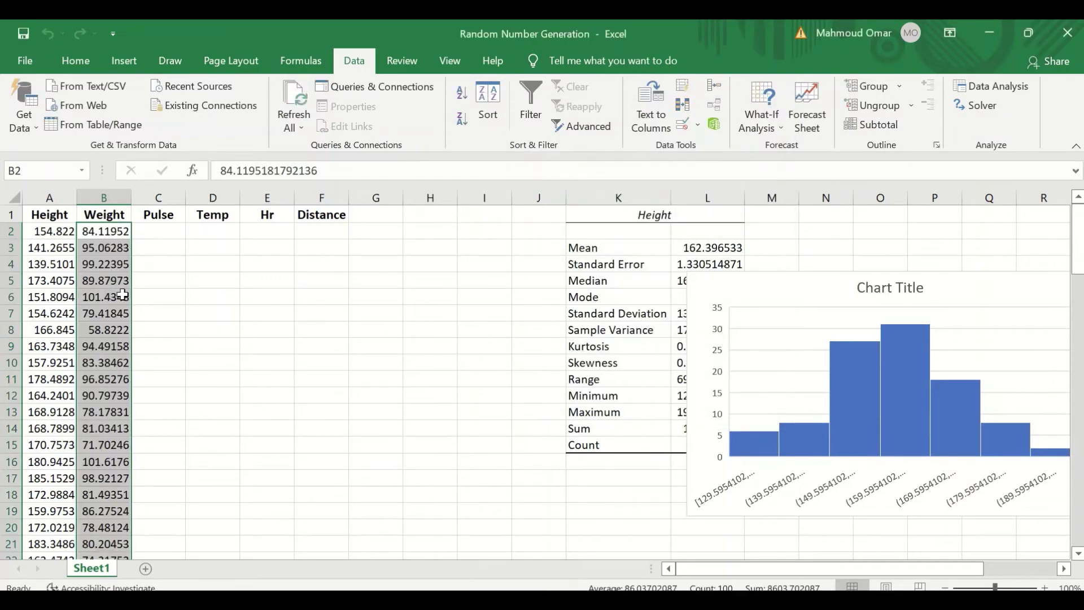
{"action": "scroll", "coordinate": [111, 279], "scroll_direction": "down", "scroll_amount": 2}
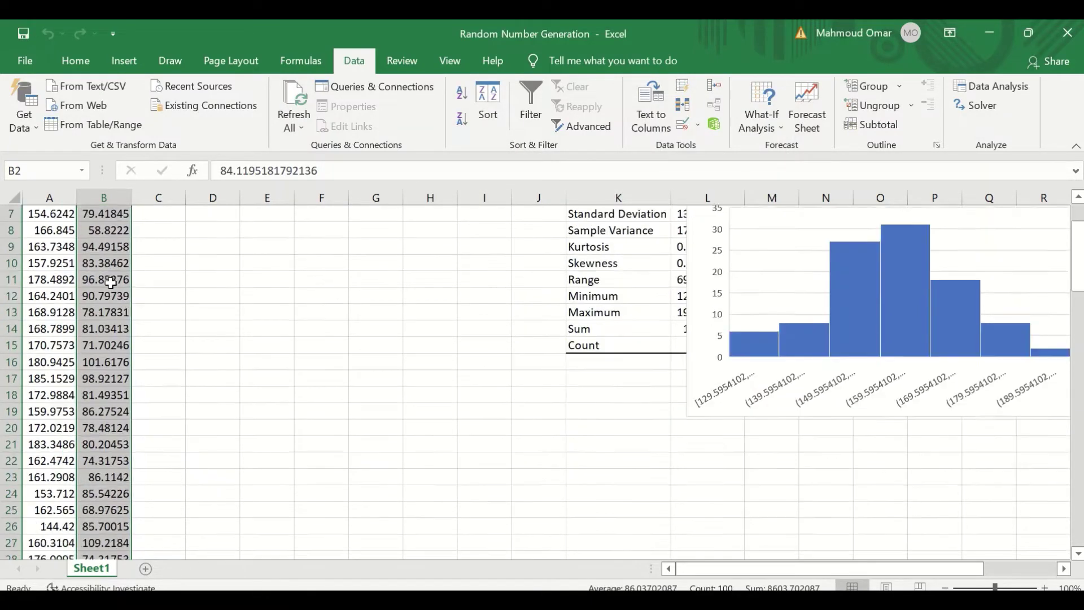
{"action": "scroll", "coordinate": [107, 279], "scroll_direction": "up", "scroll_amount": 2}
{"action": "scroll", "coordinate": [99, 256], "scroll_direction": "down", "scroll_amount": 20}
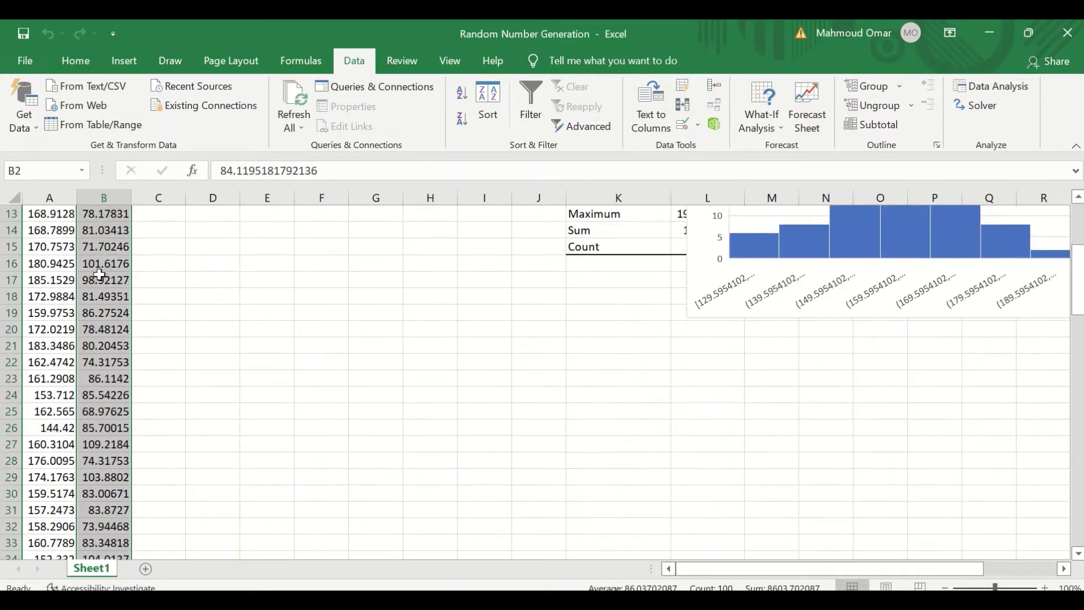
{"action": "scroll", "coordinate": [105, 296], "scroll_direction": "down", "scroll_amount": 7}
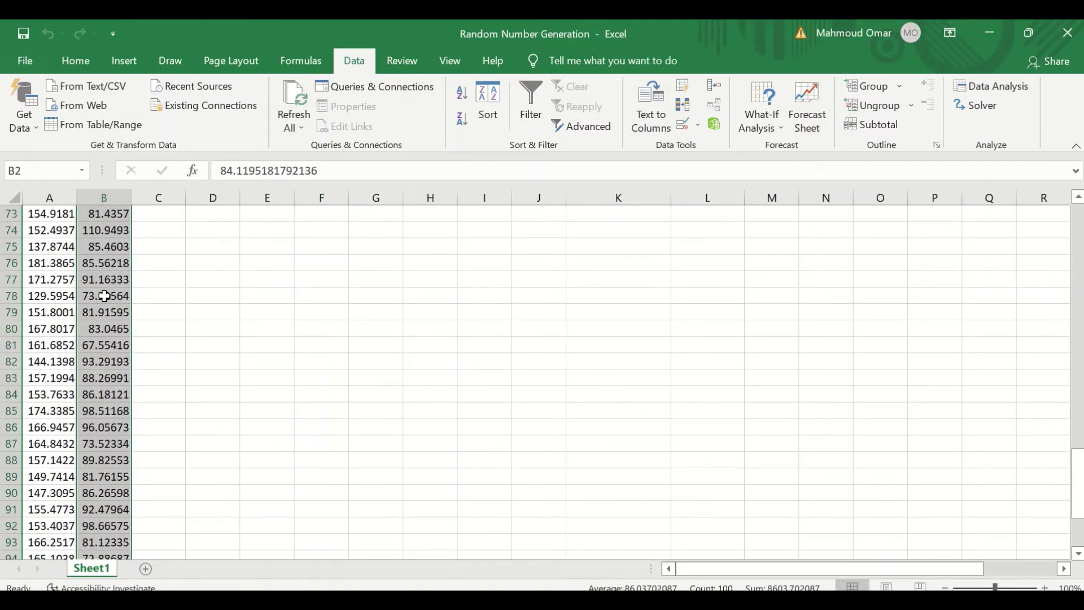
{"action": "scroll", "coordinate": [97, 366], "scroll_direction": "up", "scroll_amount": 19}
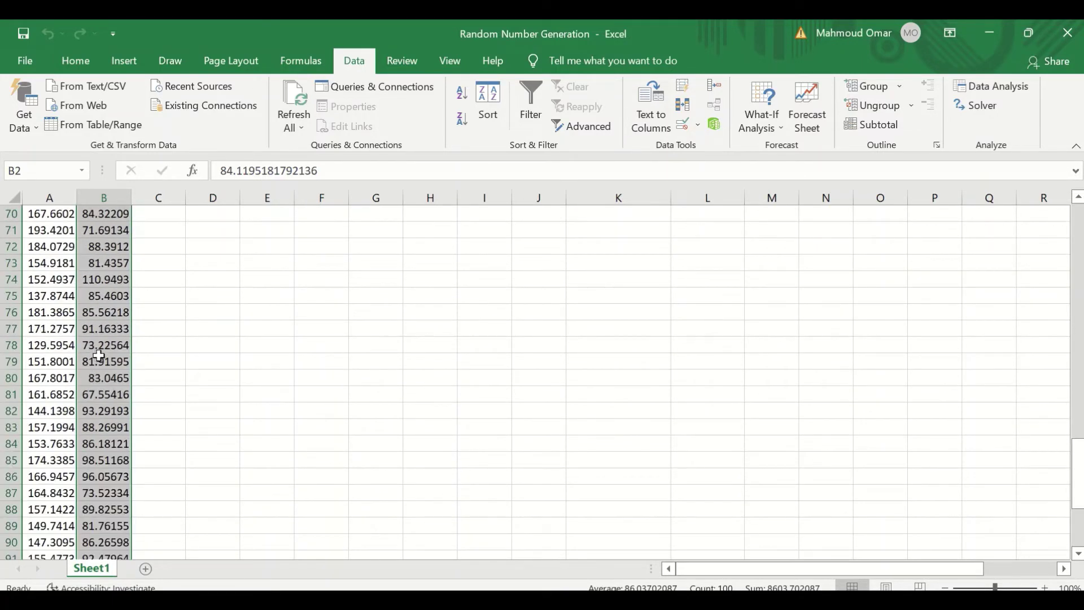
{"action": "scroll", "coordinate": [810, 254], "scroll_direction": "up", "scroll_amount": 10}
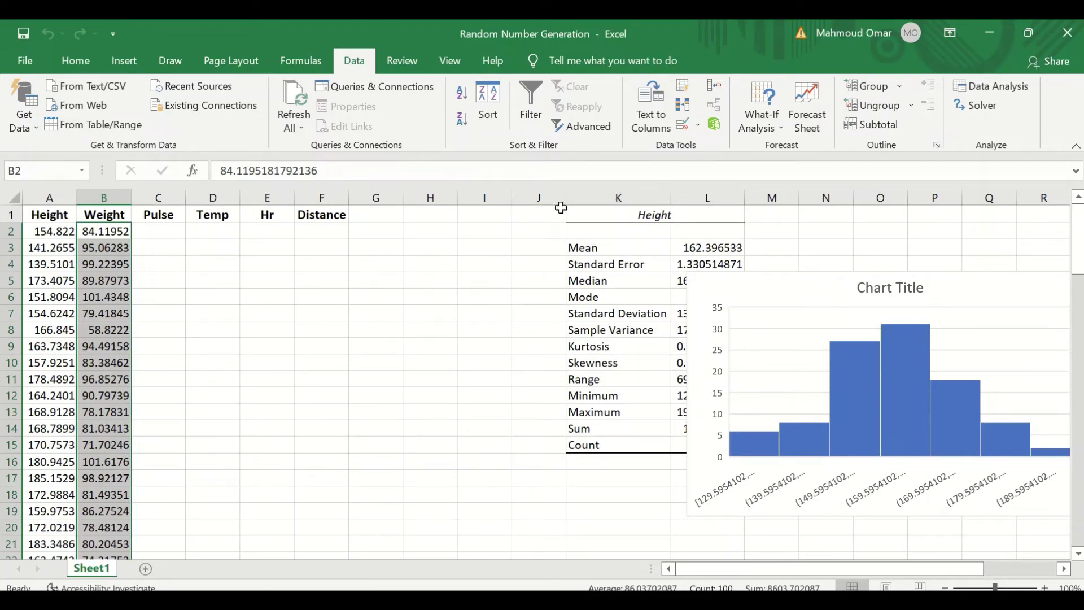
From cell C2, open Random Number Generation and set mean 70, standard deviation 20
{"action": "left_click", "coordinate": [159, 231]}
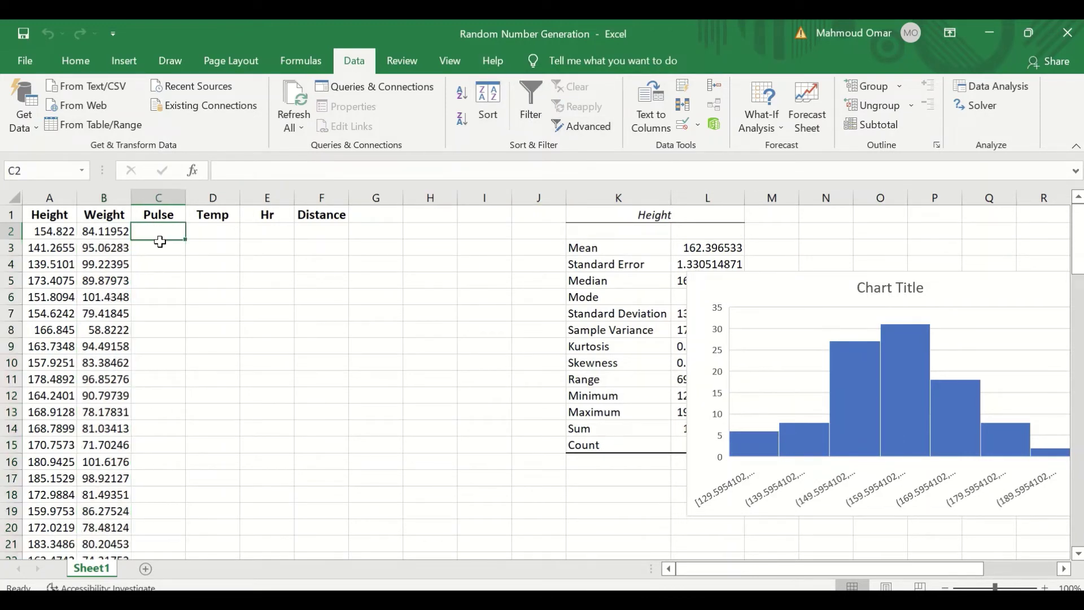
{"action": "left_click", "coordinate": [1015, 86]}
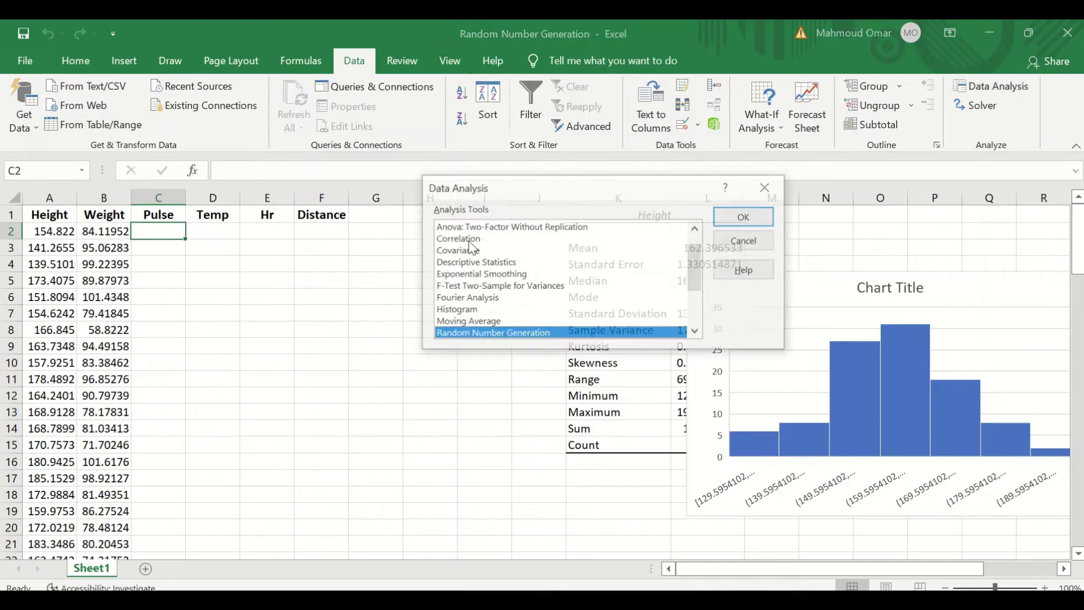
{"action": "scroll", "coordinate": [661, 246], "scroll_direction": "down", "scroll_amount": 3}
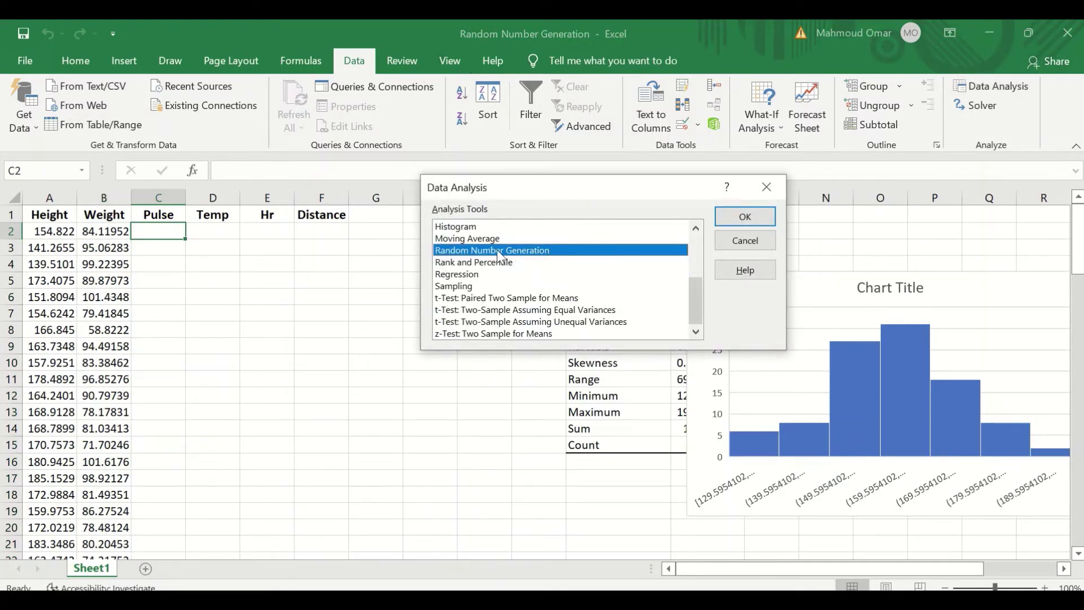
{"action": "left_click", "coordinate": [745, 216]}
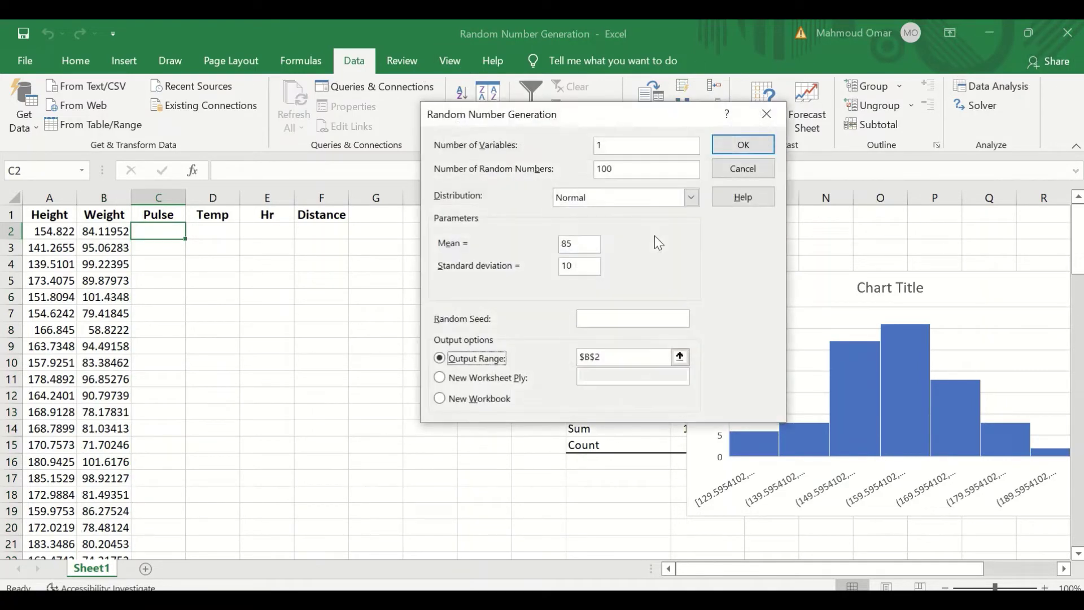
{"action": "left_click_drag", "start_coordinate": [581, 245], "coordinate": [545, 247]}
{"action": "left_click", "coordinate": [577, 266]}
Set the output range to $C$2 and generate the Pulse values
{"action": "left_click", "coordinate": [680, 357]}
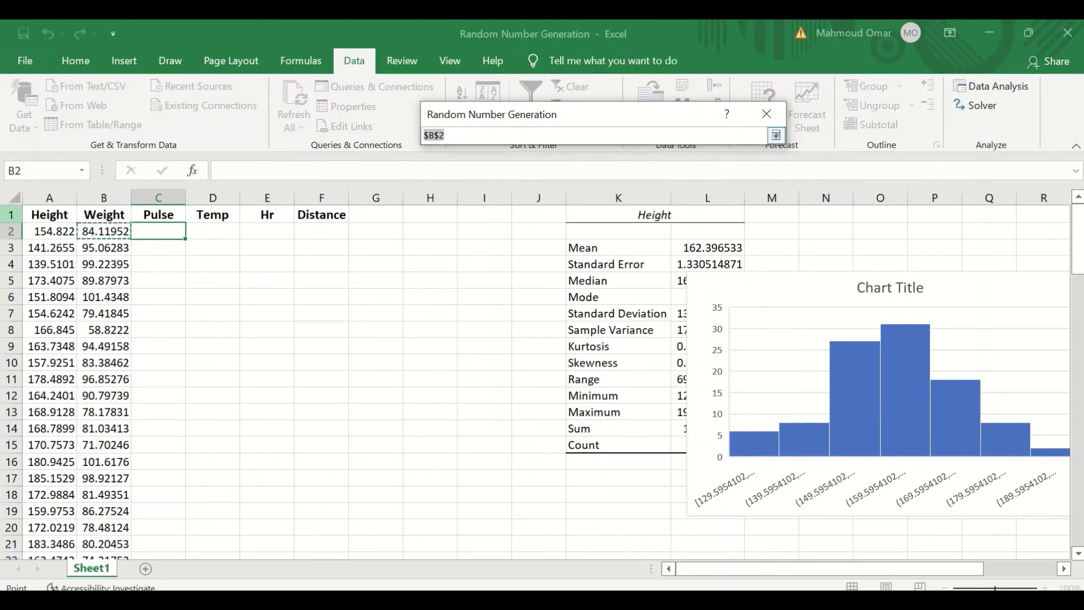
{"action": "left_click", "coordinate": [167, 237]}
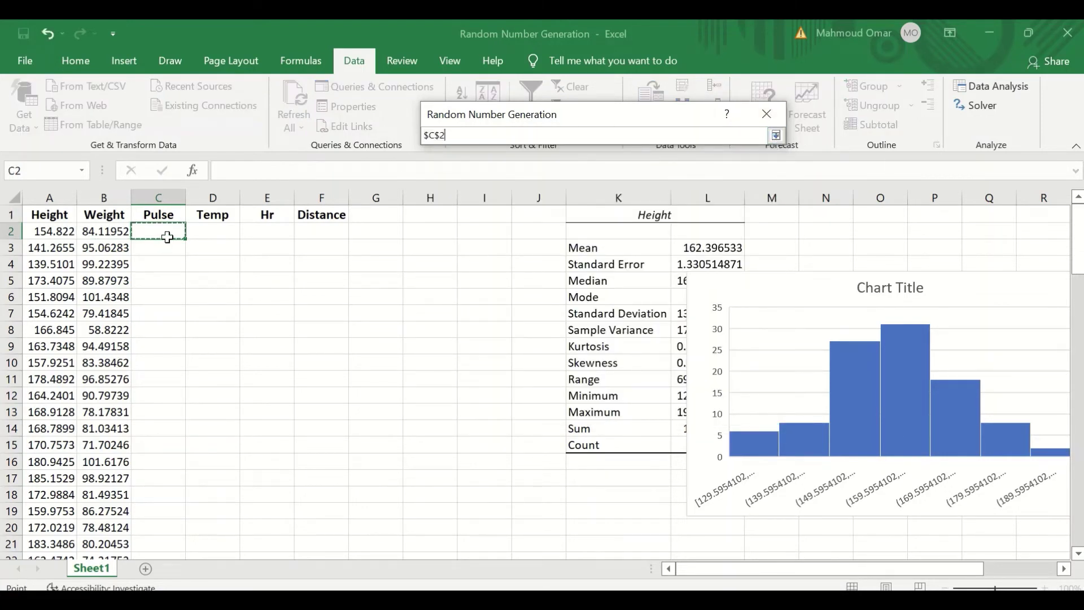
{"action": "left_click", "coordinate": [776, 135]}
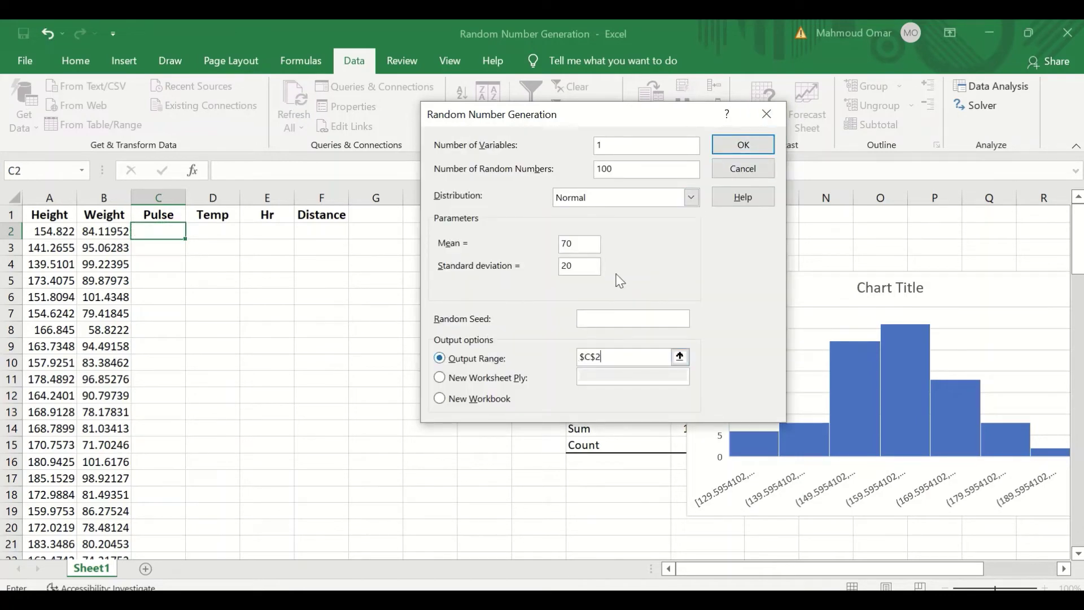
{"action": "left_click", "coordinate": [744, 144]}
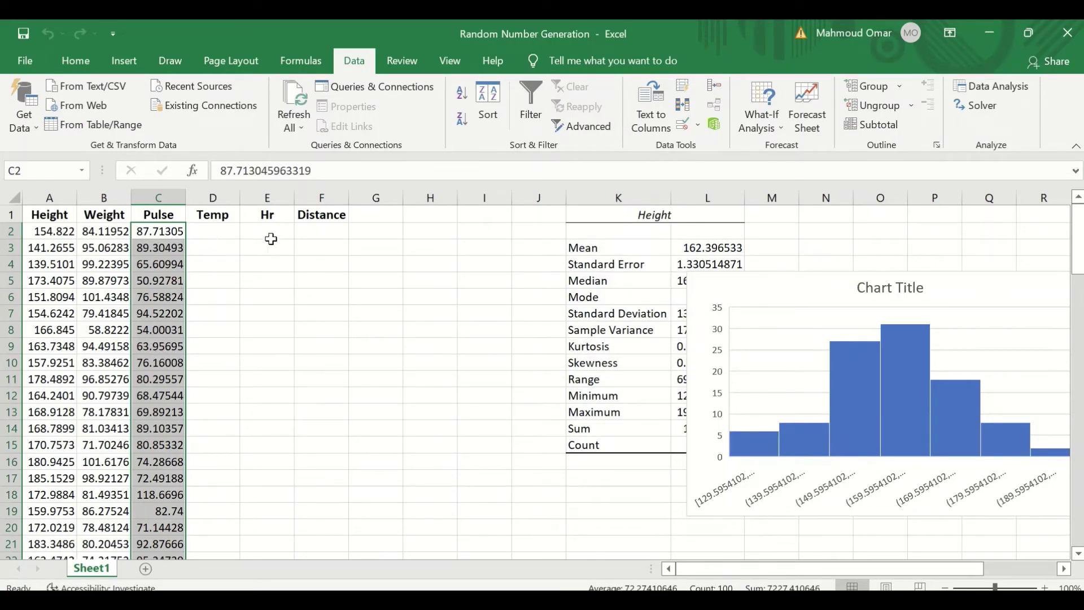
From cell D2, open Random Number Generation and set mean 37, standard deviation 4
{"action": "left_click", "coordinate": [223, 232]}
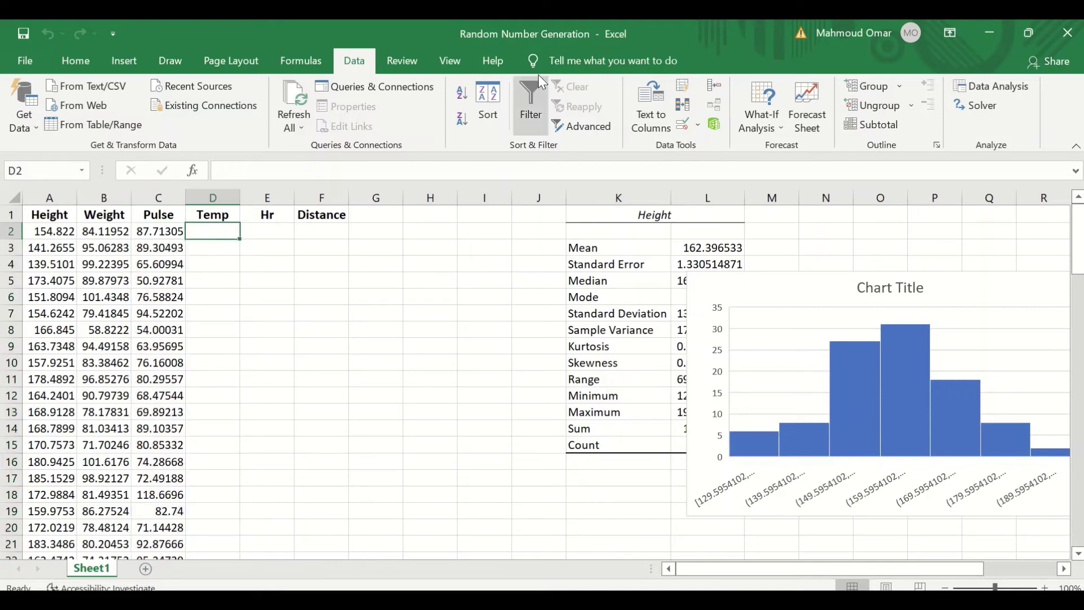
{"action": "left_click", "coordinate": [991, 86]}
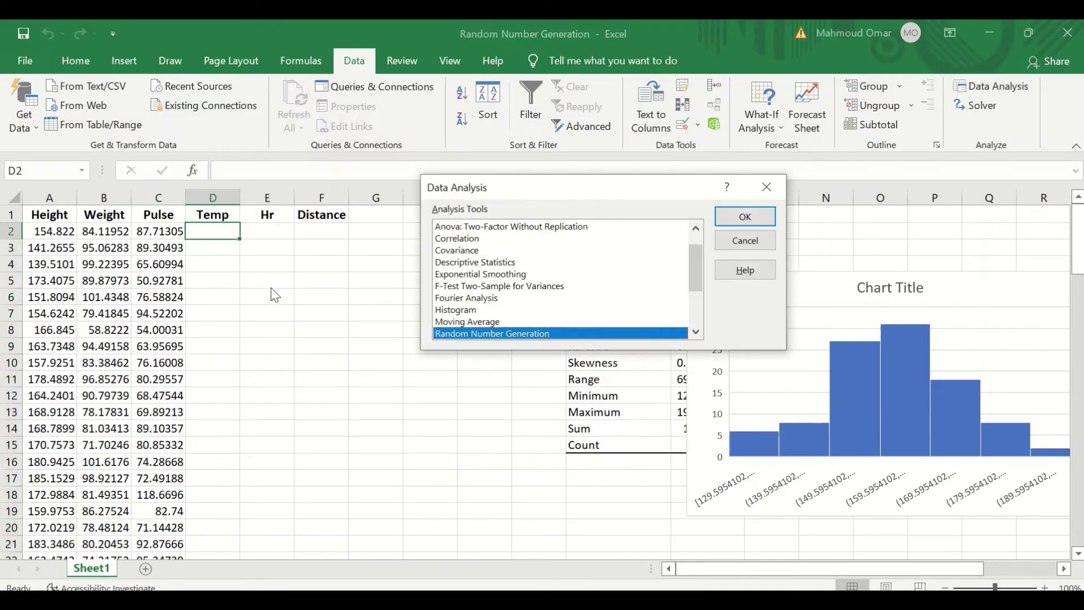
{"action": "left_click", "coordinate": [746, 216]}
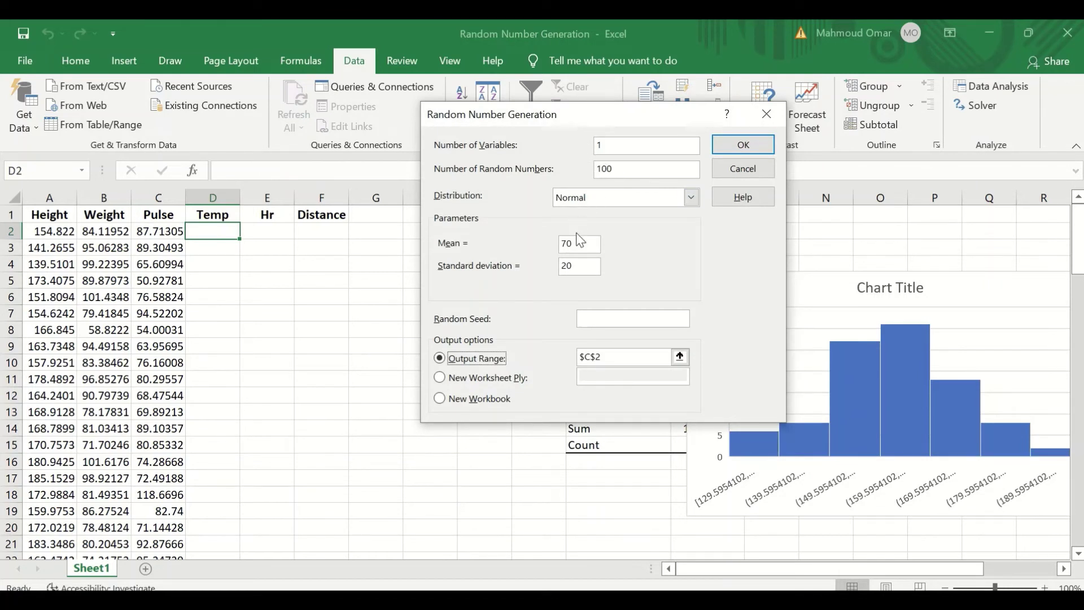
{"action": "left_click_drag", "start_coordinate": [584, 242], "coordinate": [550, 244]}
{"action": "type", "text": "37"}
Output the Temp values starting at $D$2, generate them, and scroll to check column D
{"action": "left_click", "coordinate": [680, 356]}
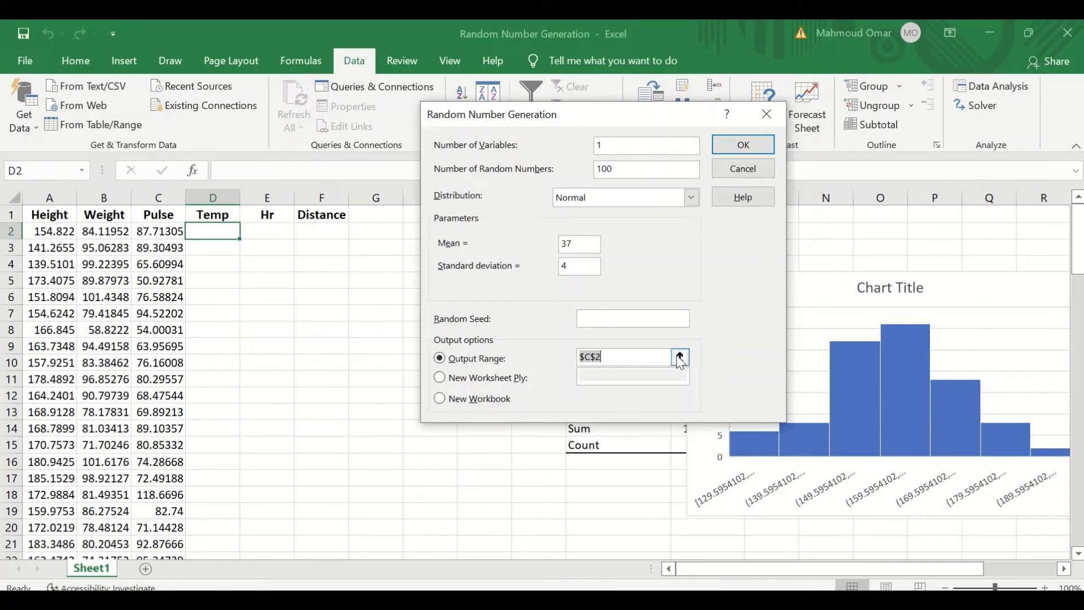
{"action": "left_click", "coordinate": [232, 233]}
{"action": "left_click", "coordinate": [775, 136]}
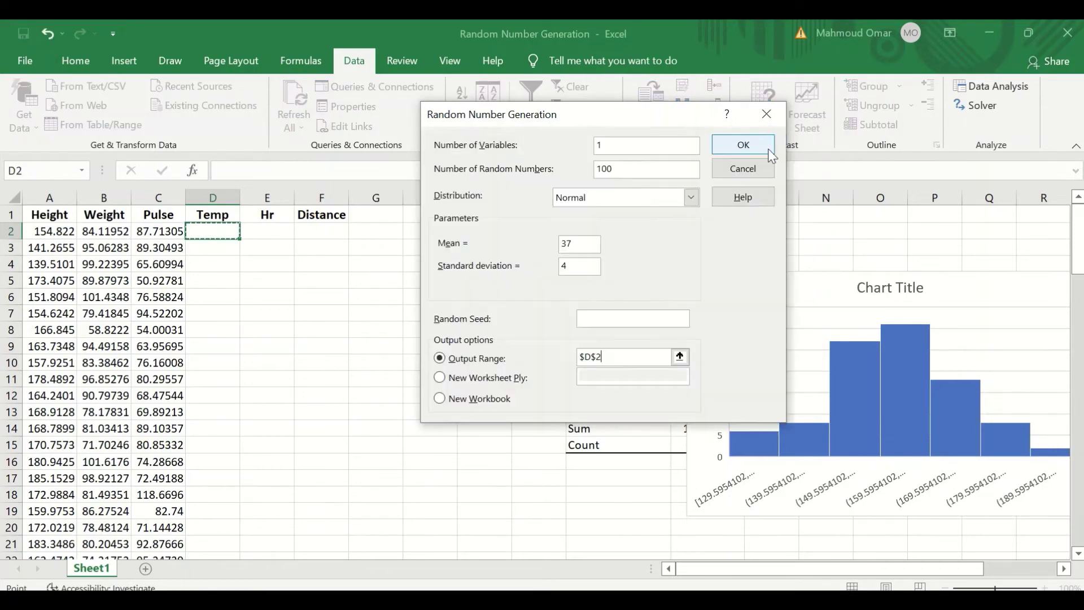
{"action": "left_click", "coordinate": [726, 146]}
{"action": "scroll", "coordinate": [226, 282], "scroll_direction": "down", "scroll_amount": 3}
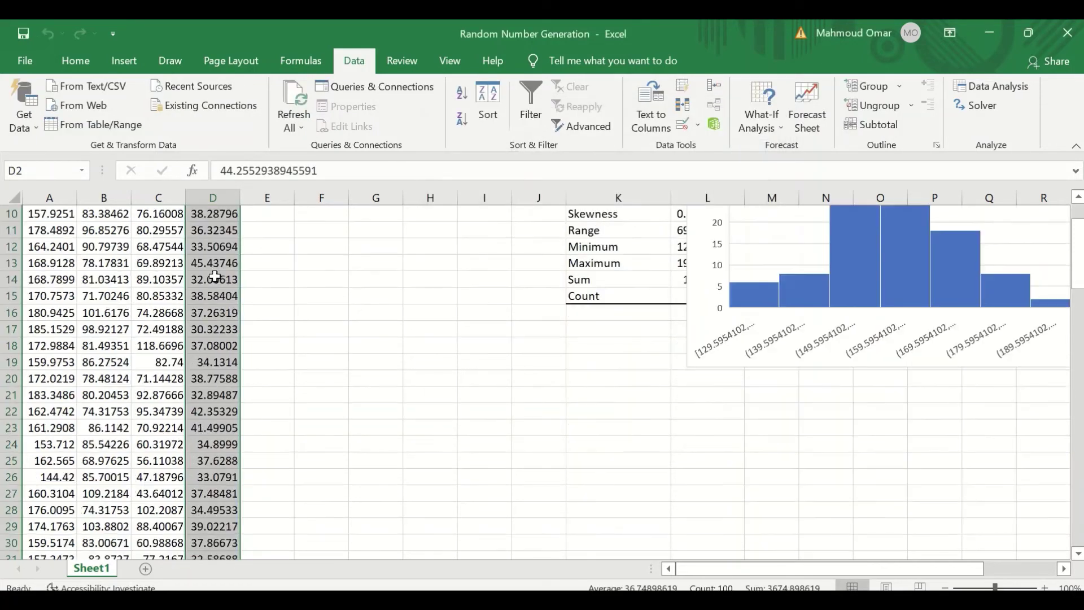
{"action": "scroll", "coordinate": [214, 285], "scroll_direction": "up", "scroll_amount": 3}
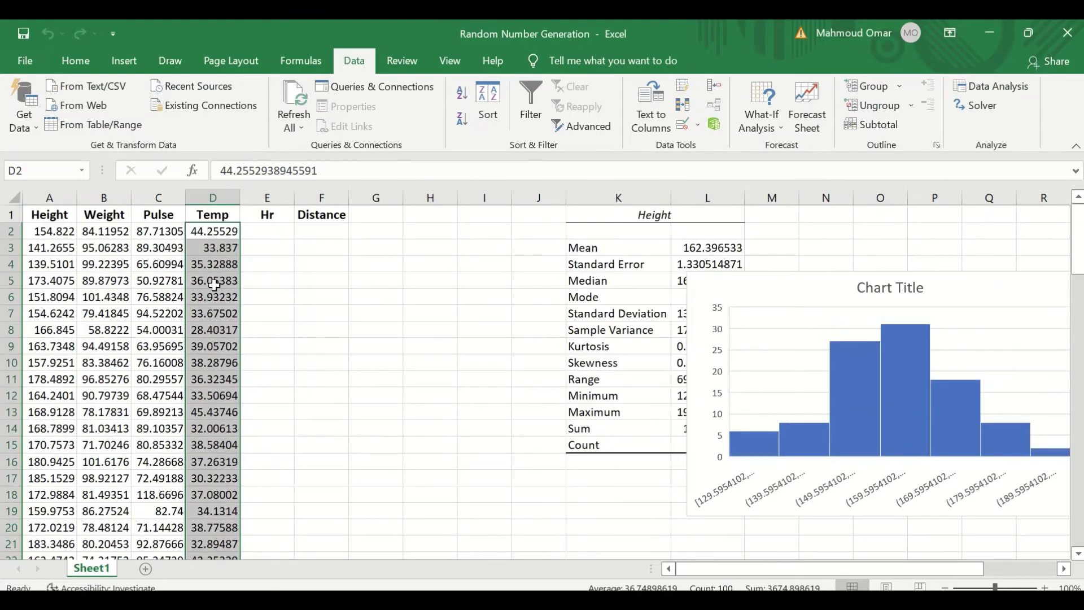
From cell E2, open Random Number Generation and set mean 12, standard deviation 2.5
{"action": "left_click", "coordinate": [275, 231]}
{"action": "left_click", "coordinate": [994, 90]}
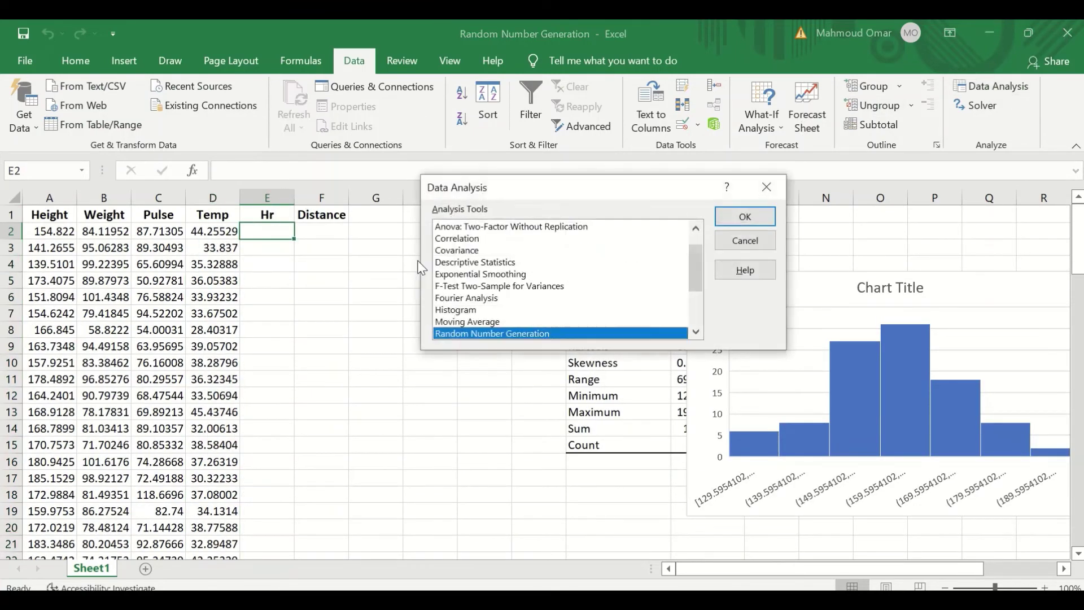
{"action": "left_click", "coordinate": [732, 215]}
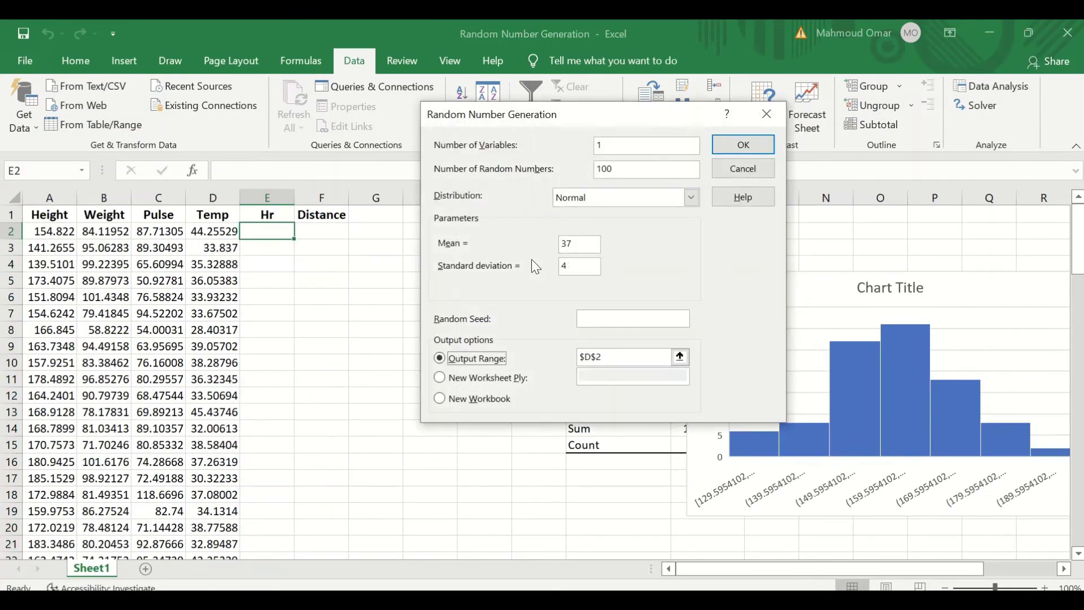
{"action": "left_click", "coordinate": [581, 242]}
{"action": "left_click_drag", "start_coordinate": [570, 262], "coordinate": [551, 266]}
{"action": "type", "text": "2.5"}
Set the Hr output range to $E$2, then select cell F2 for Distance
{"action": "left_click", "coordinate": [680, 357]}
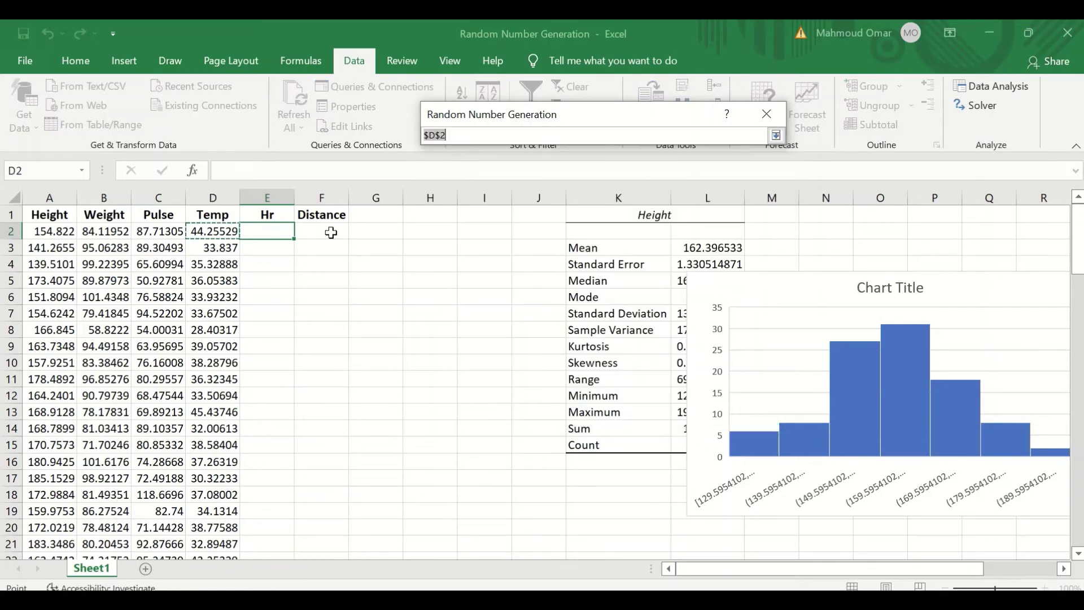
{"action": "left_click", "coordinate": [277, 232]}
{"action": "left_click", "coordinate": [776, 136]}
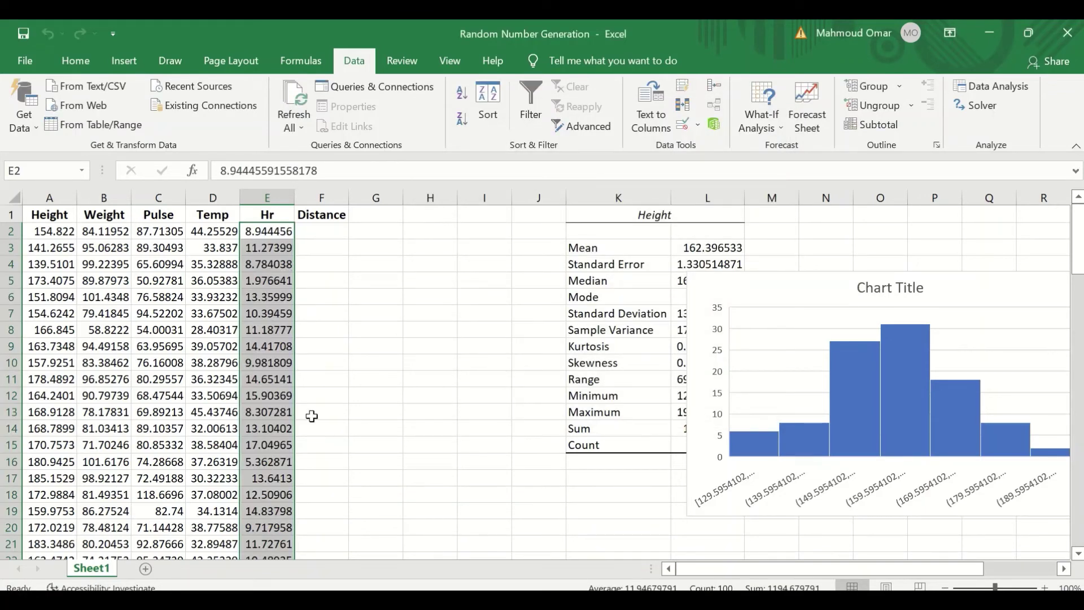
{"action": "left_click", "coordinate": [332, 231]}
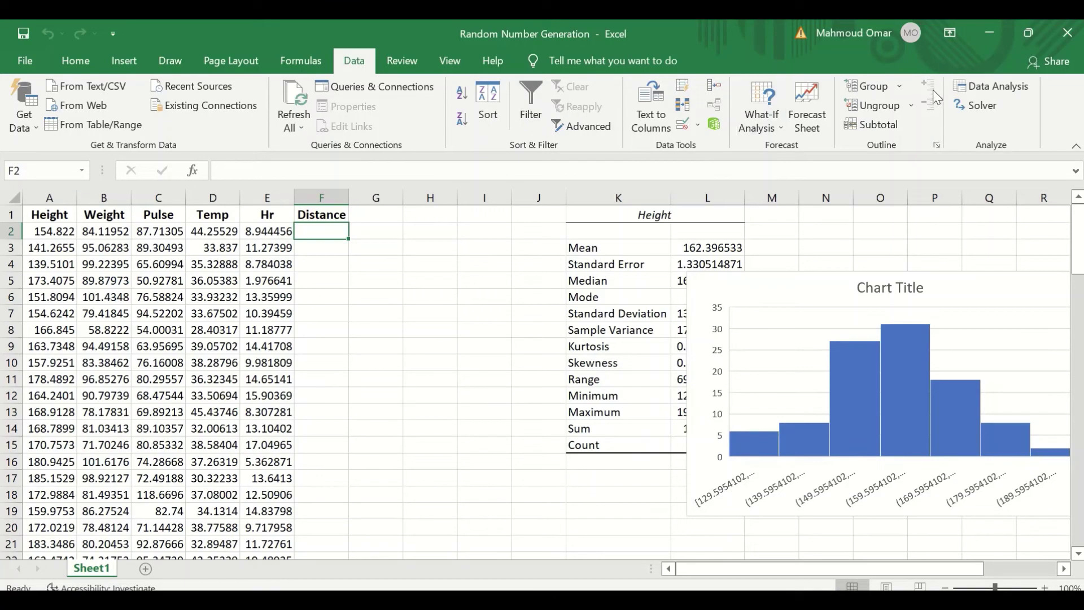
Open Random Number Generation and set mean 10, standard deviation 1.5
{"action": "left_click", "coordinate": [994, 88]}
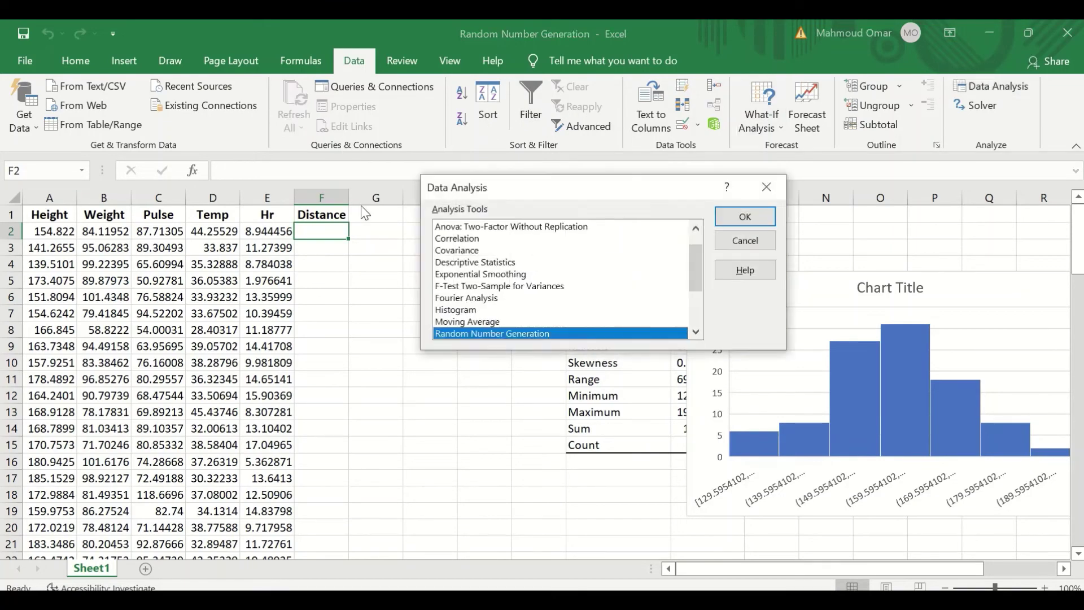
{"action": "left_click", "coordinate": [734, 211]}
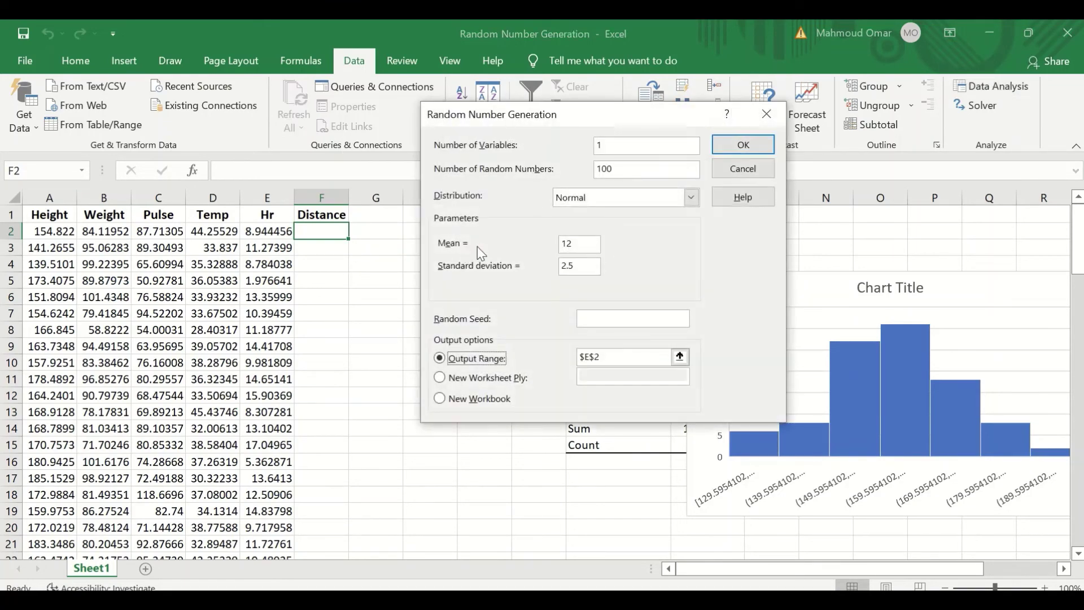
{"action": "left_click", "coordinate": [579, 247]}
{"action": "left_click_drag", "start_coordinate": [574, 266], "coordinate": [536, 263]}
{"action": "type", "text": "1."}
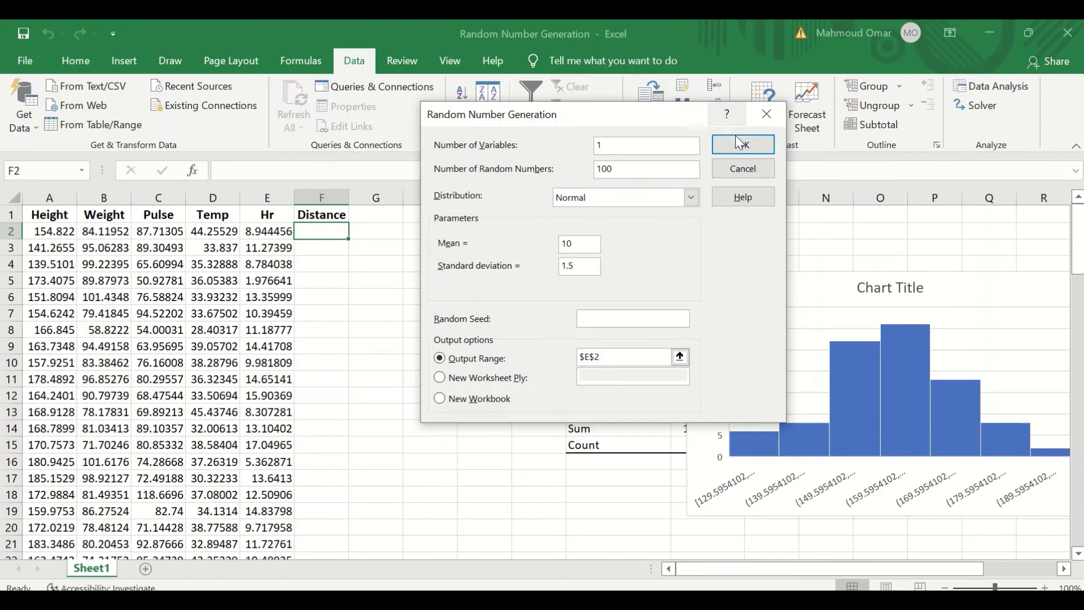
Output the Distance values starting at $F$2, generate them, and move the histogram up-left
{"action": "left_click", "coordinate": [672, 358]}
{"action": "left_click", "coordinate": [679, 357]}
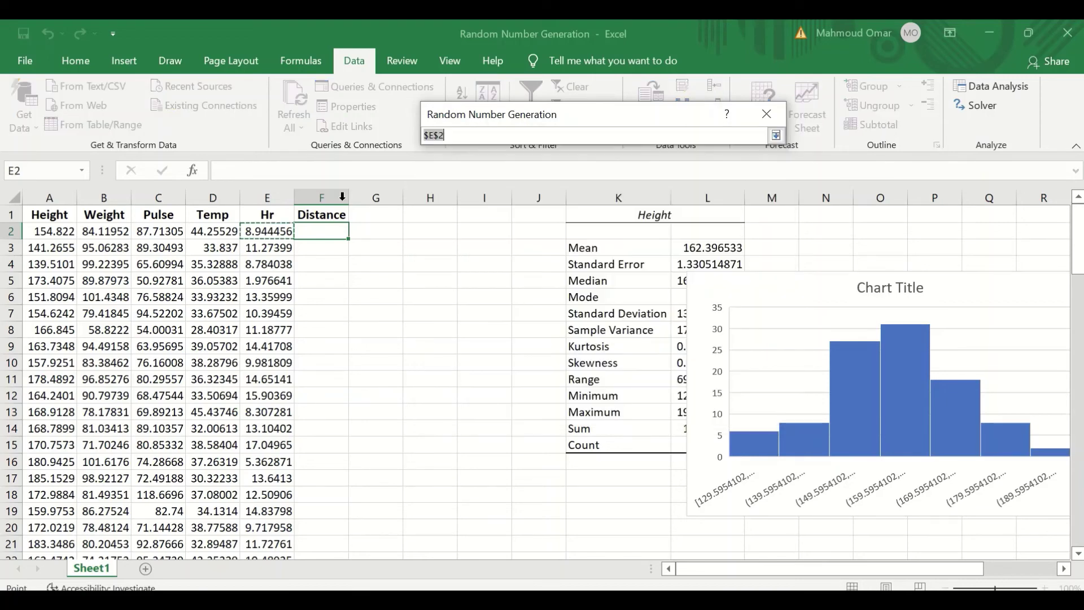
{"action": "left_click", "coordinate": [330, 231]}
{"action": "left_click", "coordinate": [776, 136]}
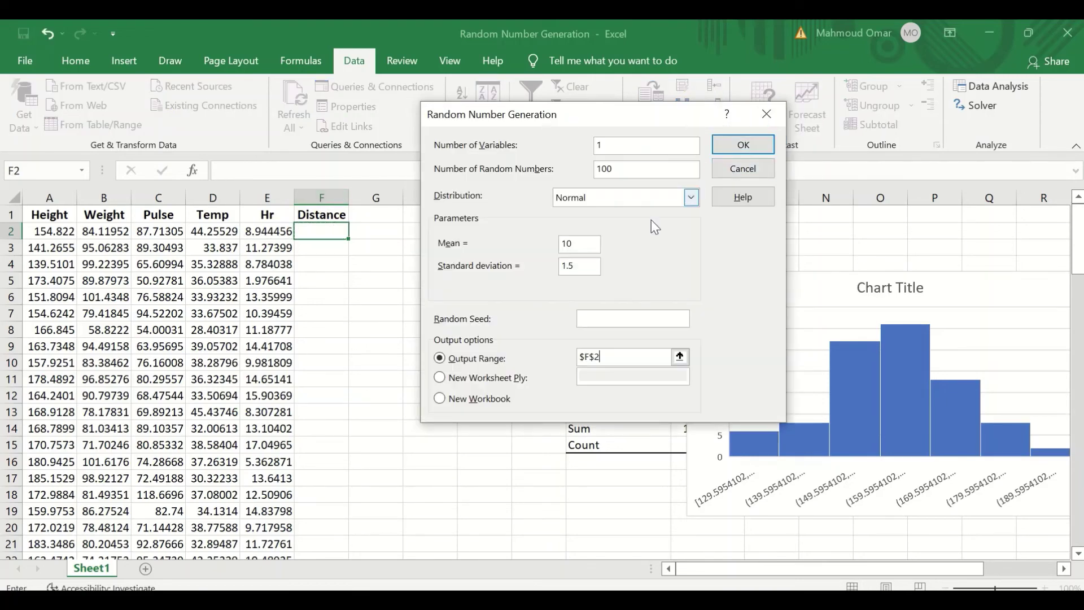
{"action": "left_click", "coordinate": [742, 143]}
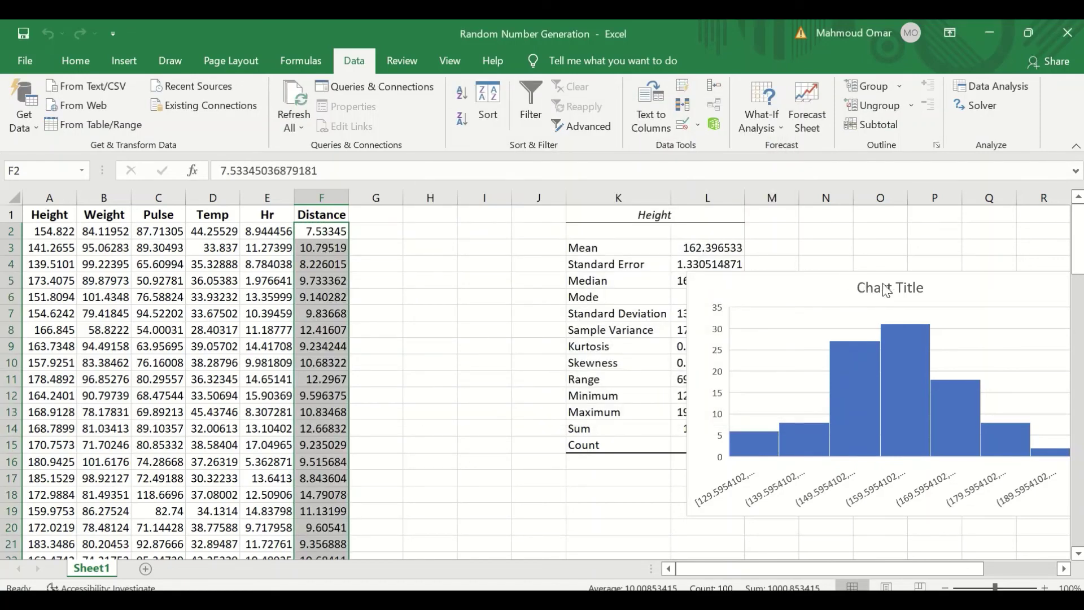
{"action": "left_click_drag", "start_coordinate": [866, 281], "coordinate": [790, 248]}
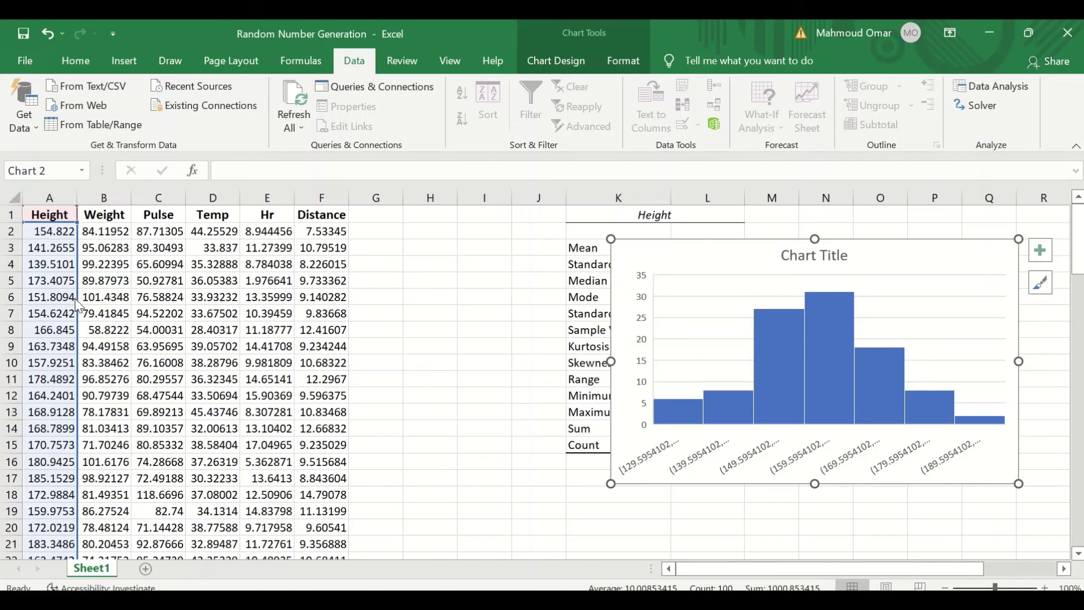
Shift the histogram's source from Height through Weight, Pulse, Temp and Hr to Distance, then move the chart down-left
{"action": "left_click_drag", "start_coordinate": [77, 303], "coordinate": [95, 307]}
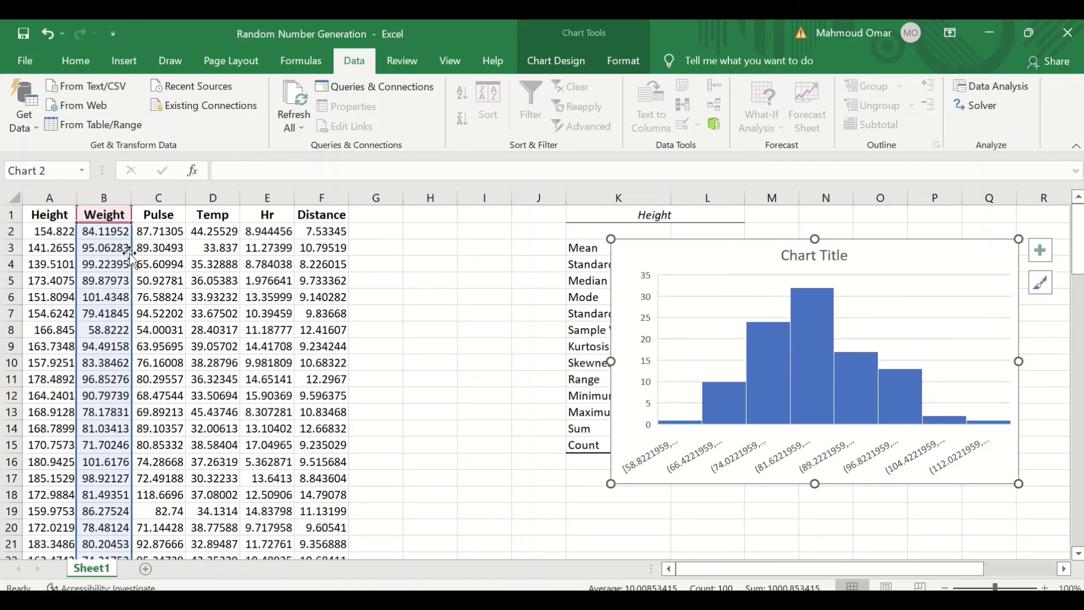
{"action": "left_click_drag", "start_coordinate": [130, 255], "coordinate": [184, 255]}
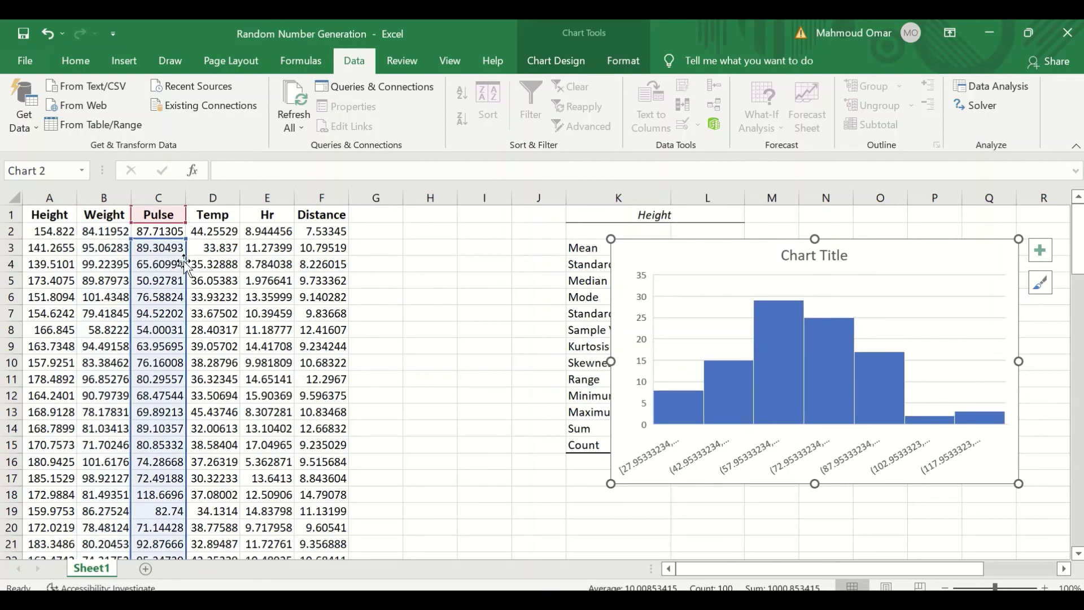
{"action": "left_click_drag", "start_coordinate": [187, 265], "coordinate": [199, 266]}
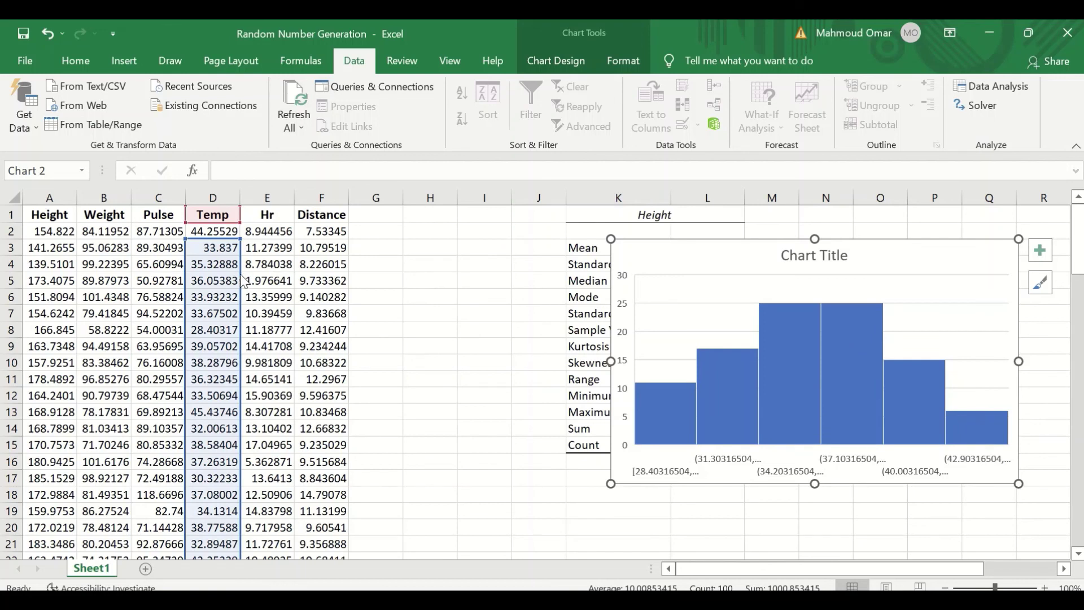
{"action": "left_click_drag", "start_coordinate": [242, 280], "coordinate": [297, 282]}
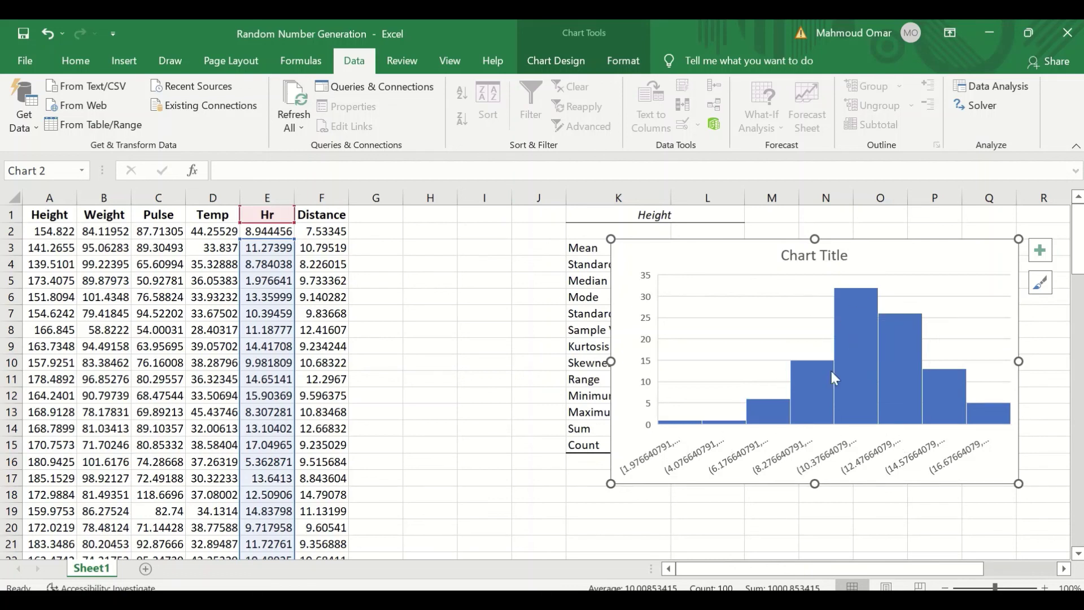
{"action": "left_click_drag", "start_coordinate": [295, 289], "coordinate": [350, 304]}
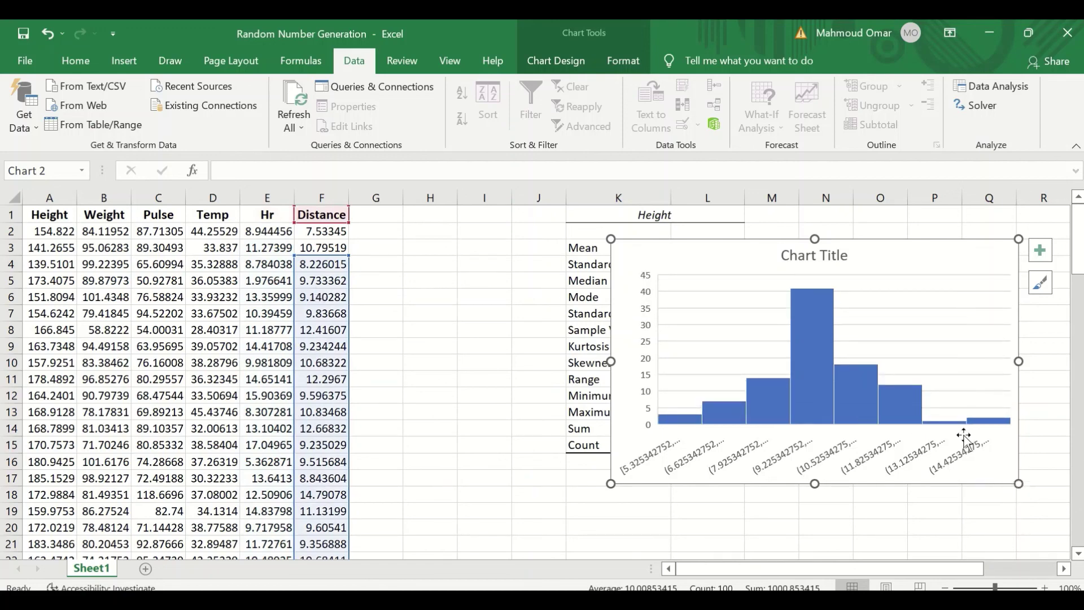
{"action": "left_click_drag", "start_coordinate": [909, 303], "coordinate": [722, 403]}
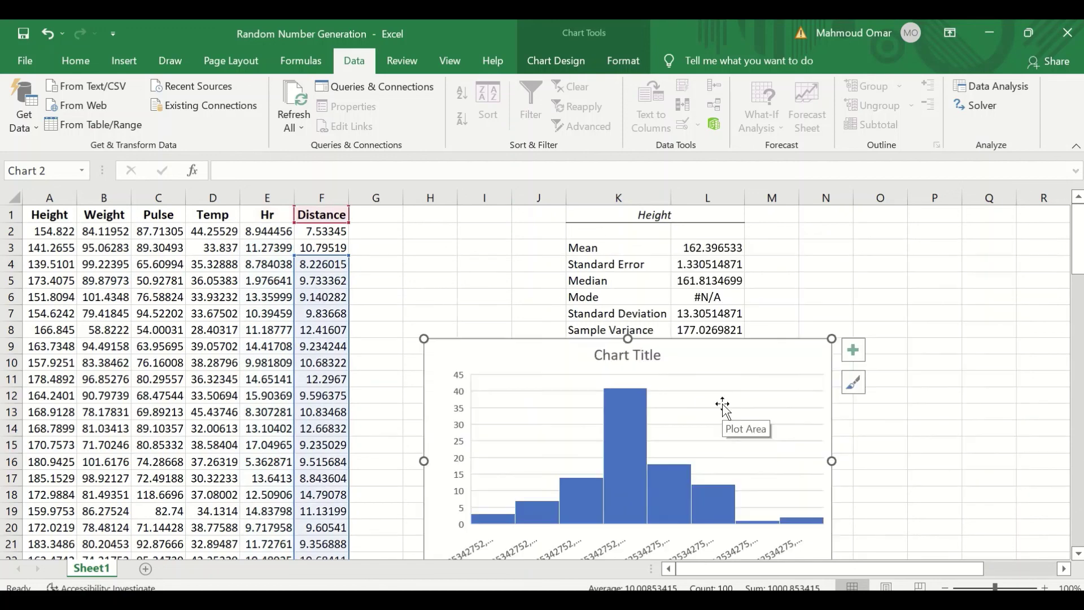